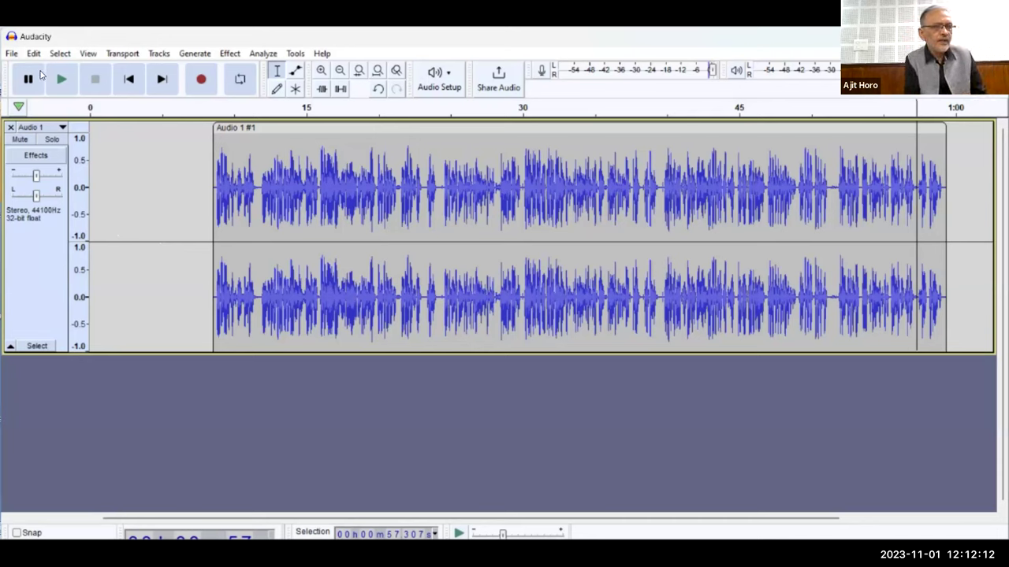
# - Place the edit point near 3.5 seconds and open File > Import > Audio
pyautogui.click(11, 54)
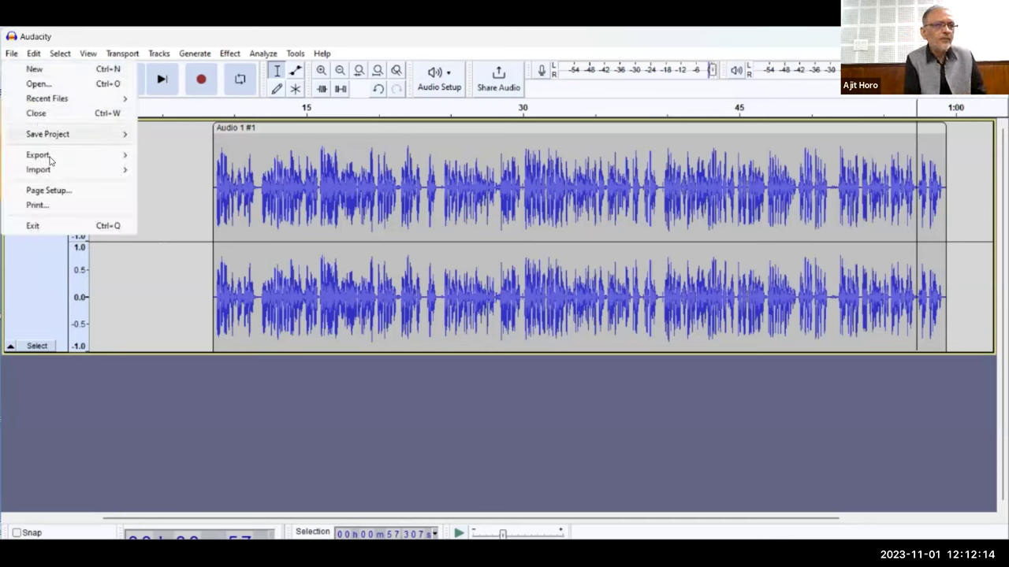
pyautogui.moveTo(56, 178)
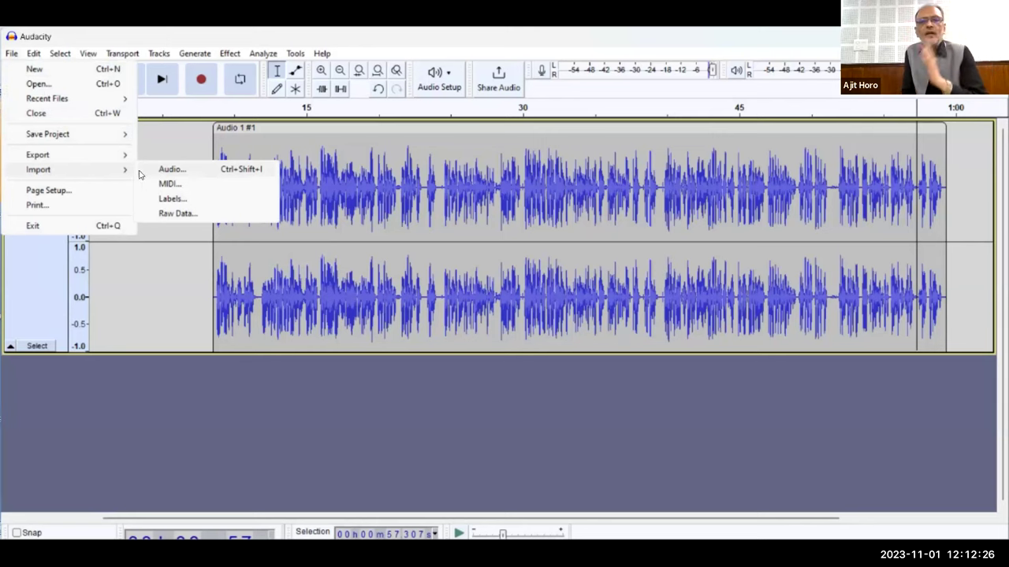
pyautogui.click(130, 253)
pyautogui.click(140, 253)
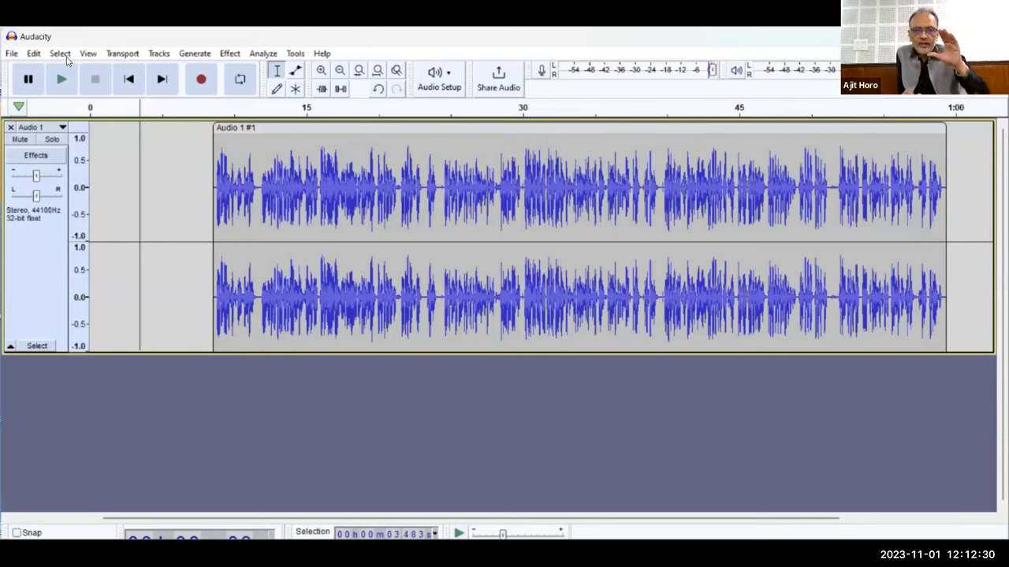
pyautogui.click(12, 52)
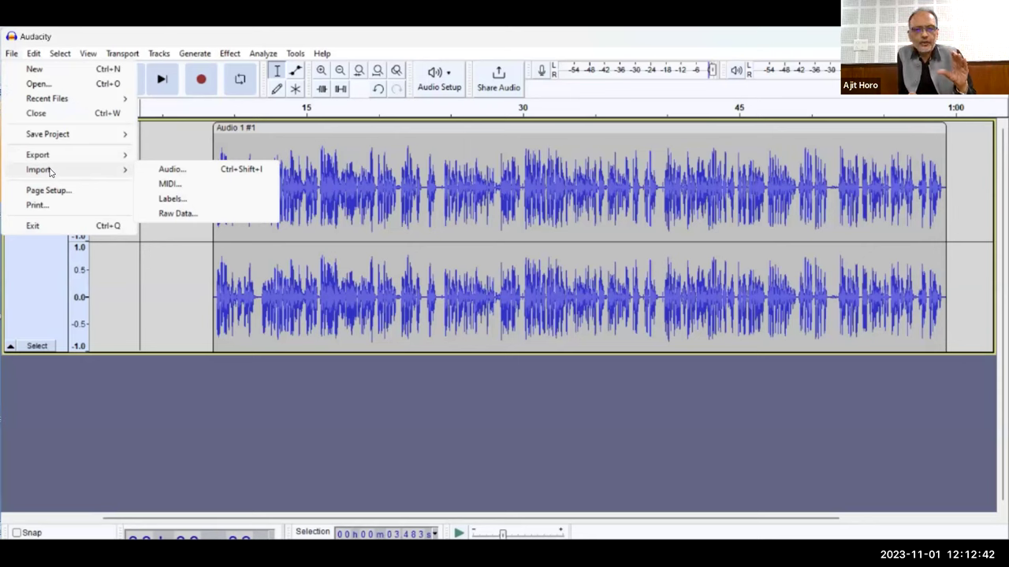
pyautogui.click(186, 172)
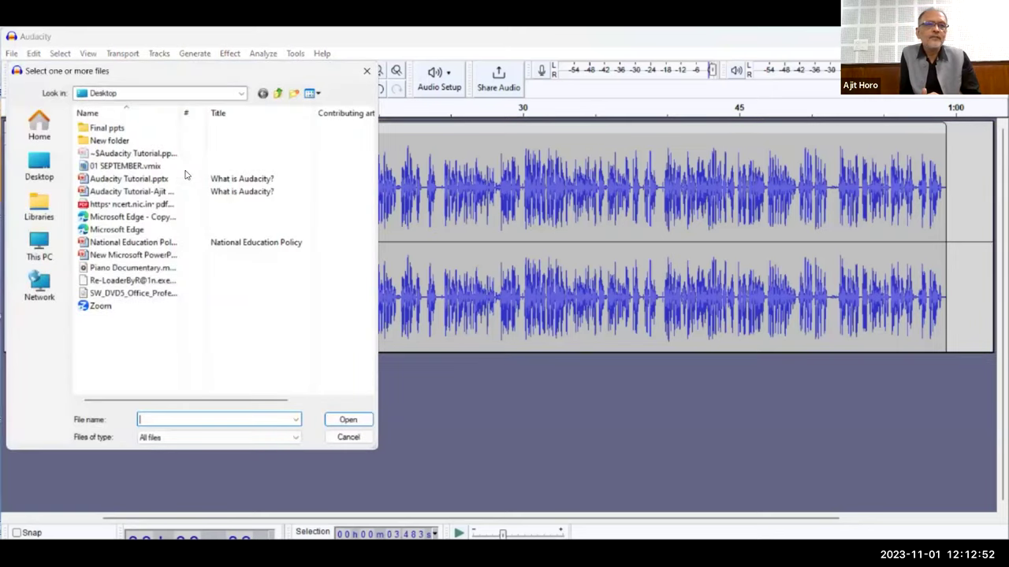
# - Import Piano Documentary.mp3 from the Desktop as a new stereo track
pyautogui.click(40, 167)
pyautogui.scroll(-5, 174, 207)
pyautogui.scroll(-2, 229, 245)
pyautogui.scroll(-6, 229, 249)
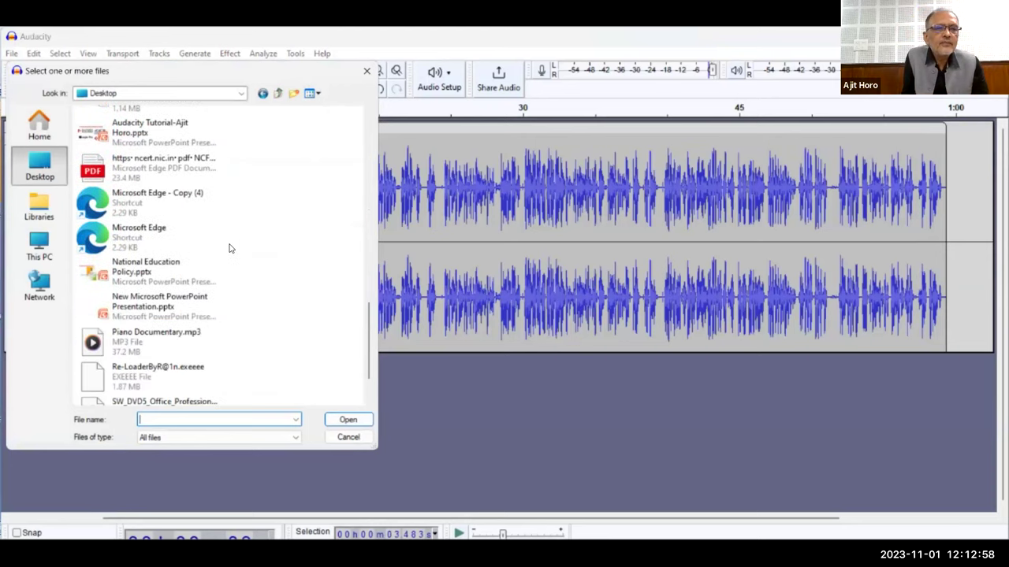
pyautogui.scroll(-2, 229, 248)
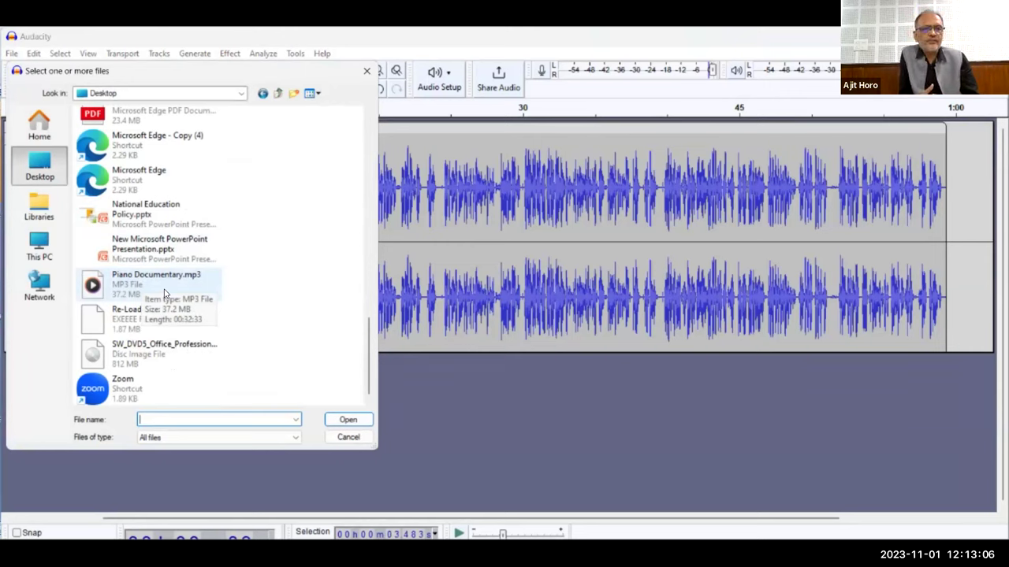
pyautogui.click(165, 293)
pyautogui.click(351, 420)
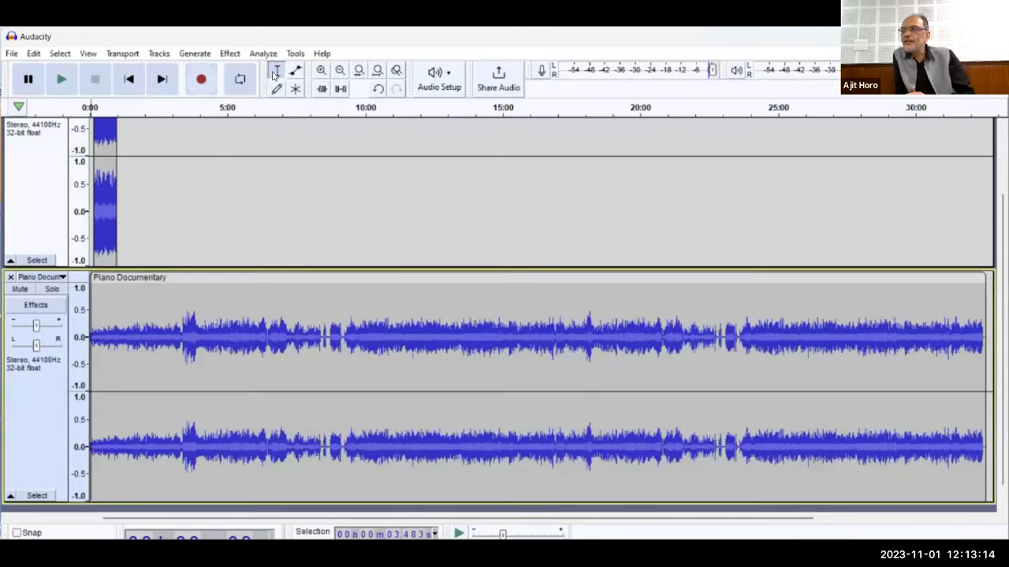
# - Zoom to a roughly two-minute view and drag the narration clip to start around 17 seconds
pyautogui.click(320, 69)
pyautogui.click(320, 69)
pyautogui.click(320, 69)
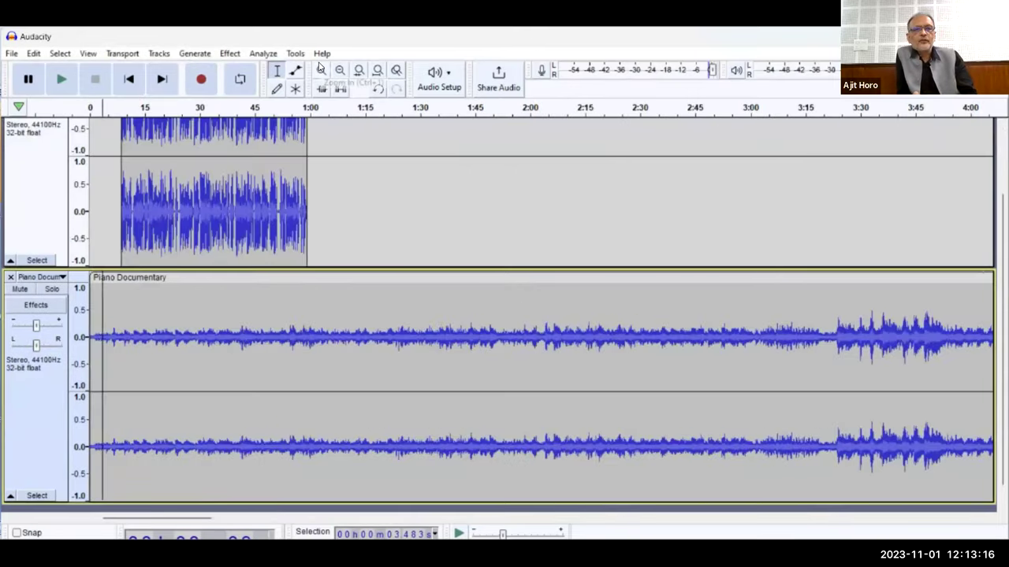
pyautogui.click(320, 69)
pyautogui.click(320, 69)
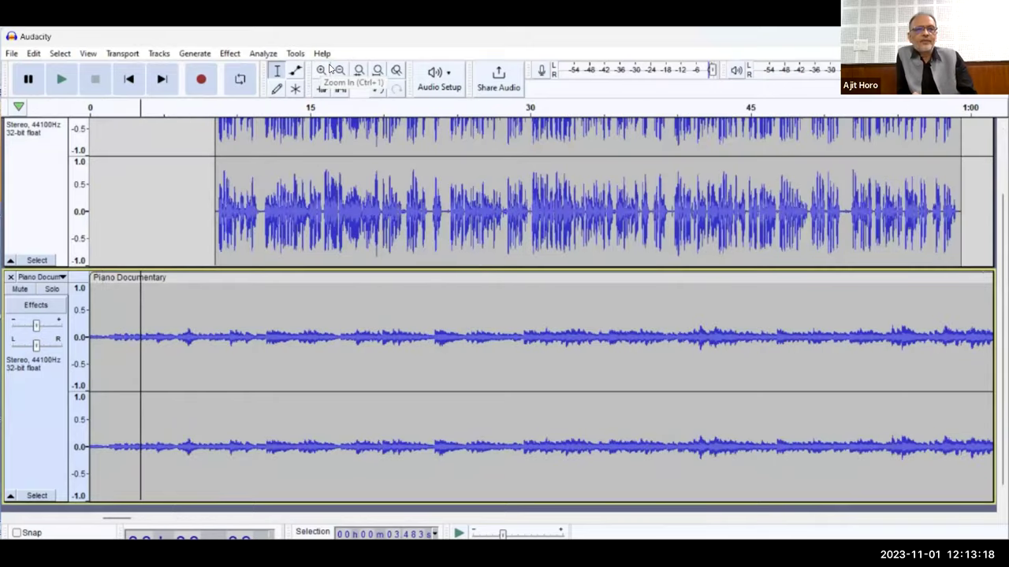
pyautogui.click(340, 72)
pyautogui.scroll(2, 331, 160)
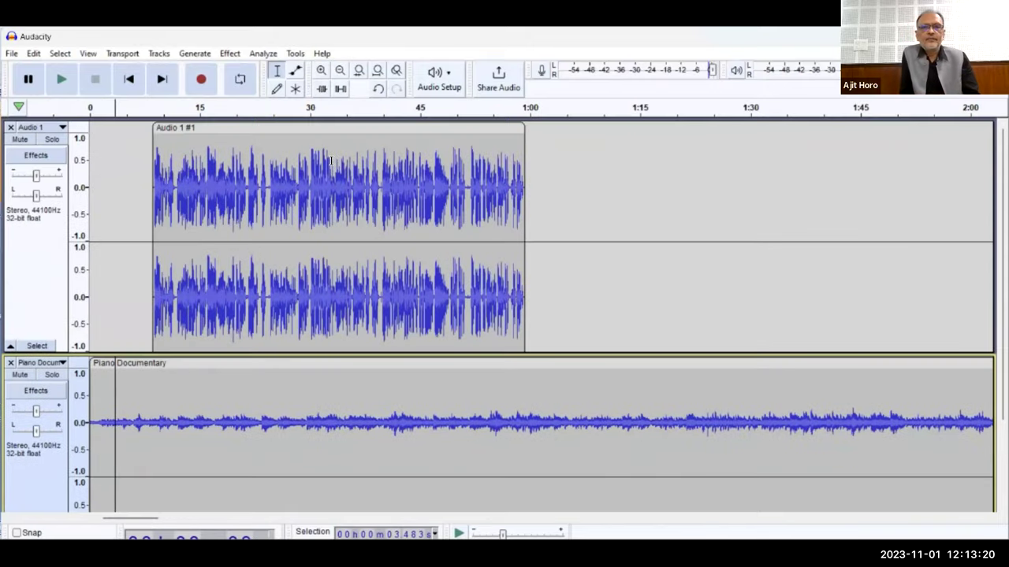
pyautogui.scroll(-1, 331, 160)
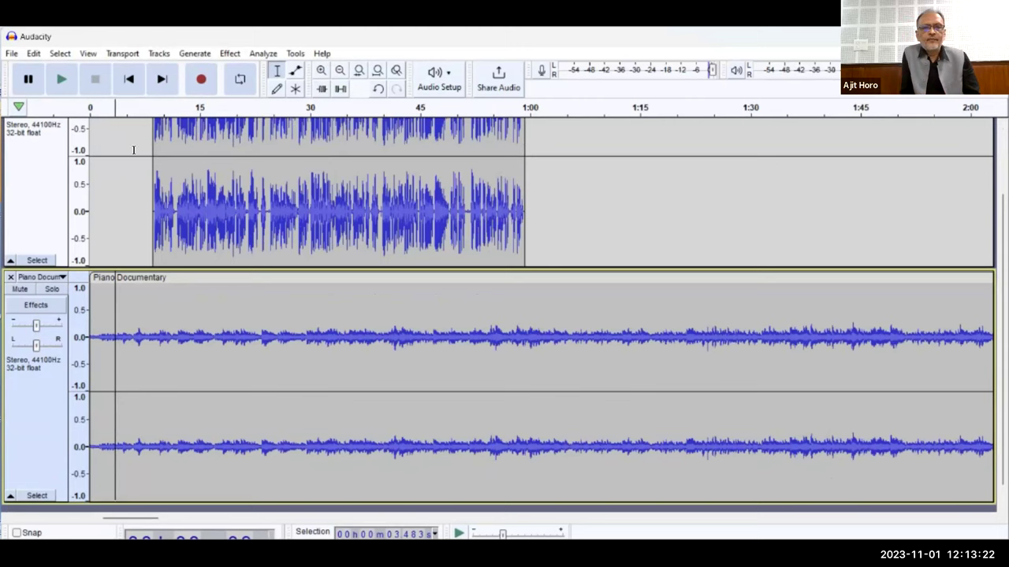
pyautogui.click(130, 79)
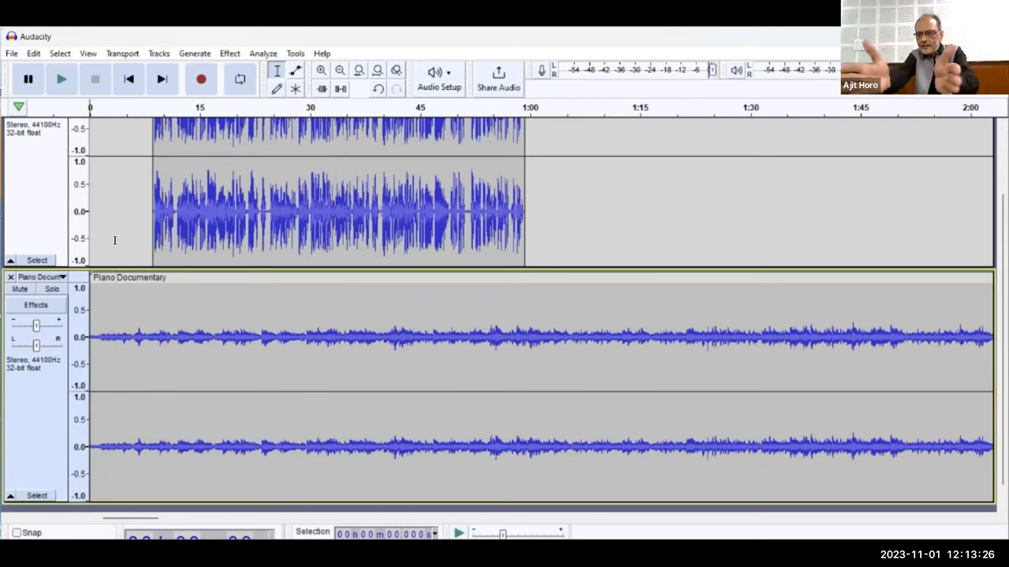
pyautogui.moveTo(134, 277)
pyautogui.mouseDown()
pyautogui.moveTo(158, 279)
pyautogui.moveTo(124, 279)
pyautogui.mouseUp()
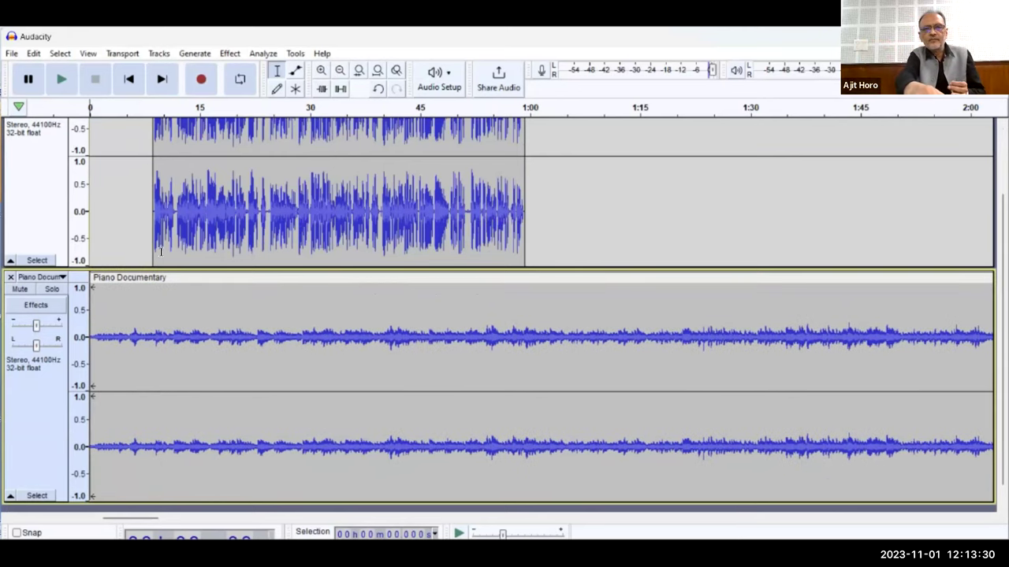
pyautogui.scroll(2, 162, 236)
pyautogui.moveTo(205, 126); pyautogui.dragTo(272, 149)
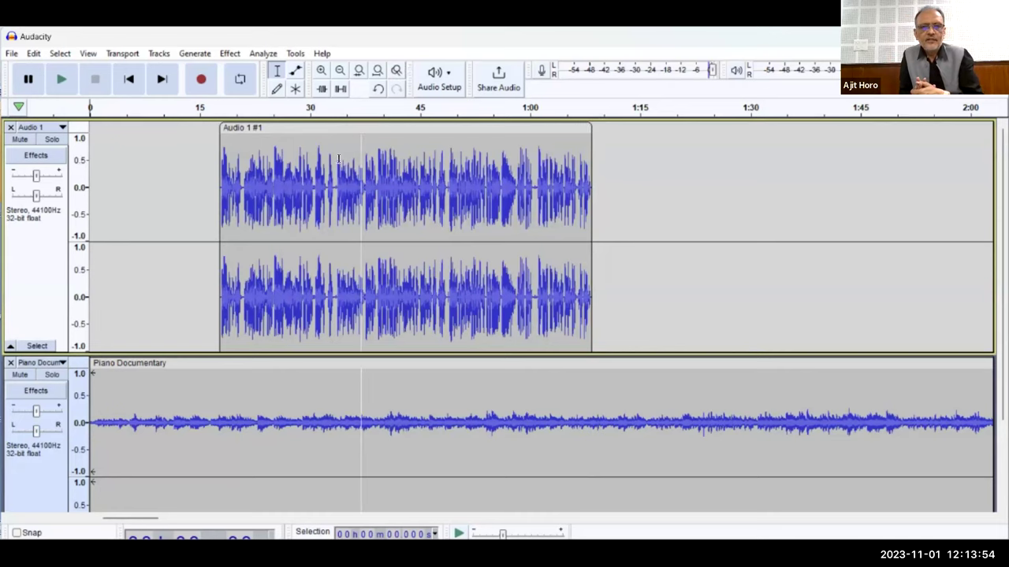
# - Shrink the narration and Piano Documentary track heights so both fit on screen
pyautogui.scroll(-1, 386, 229)
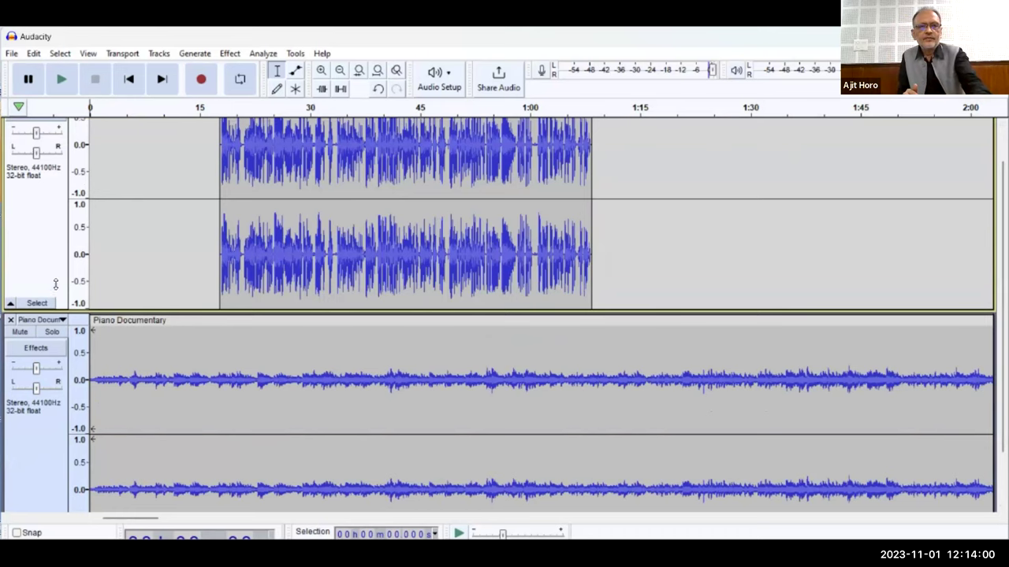
pyautogui.moveTo(56, 309); pyautogui.dragTo(63, 227)
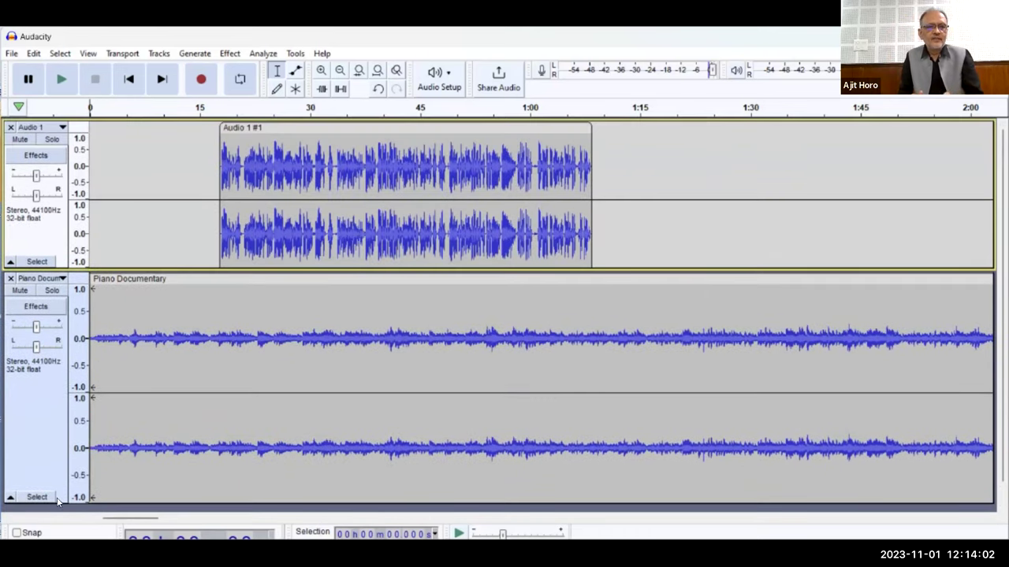
pyautogui.moveTo(57, 504); pyautogui.dragTo(57, 408)
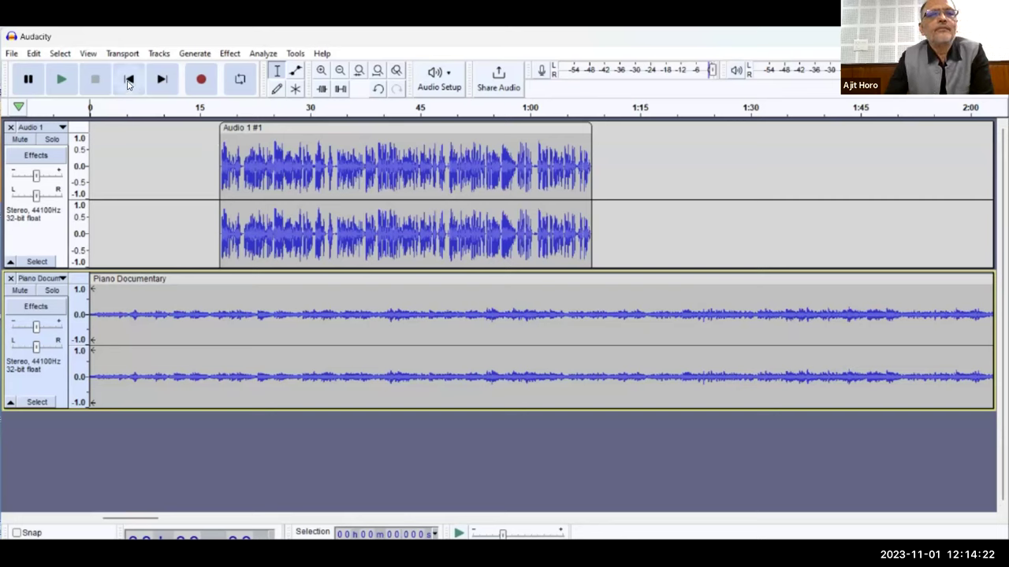
# - Play the mix from the beginning, then stop it
pyautogui.press('space')
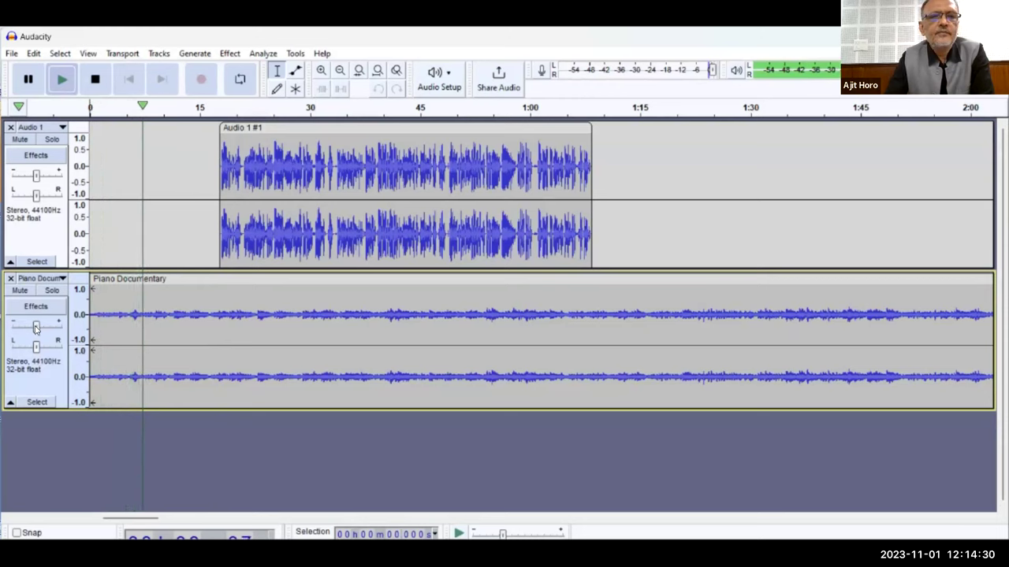
pyautogui.moveTo(38, 327)
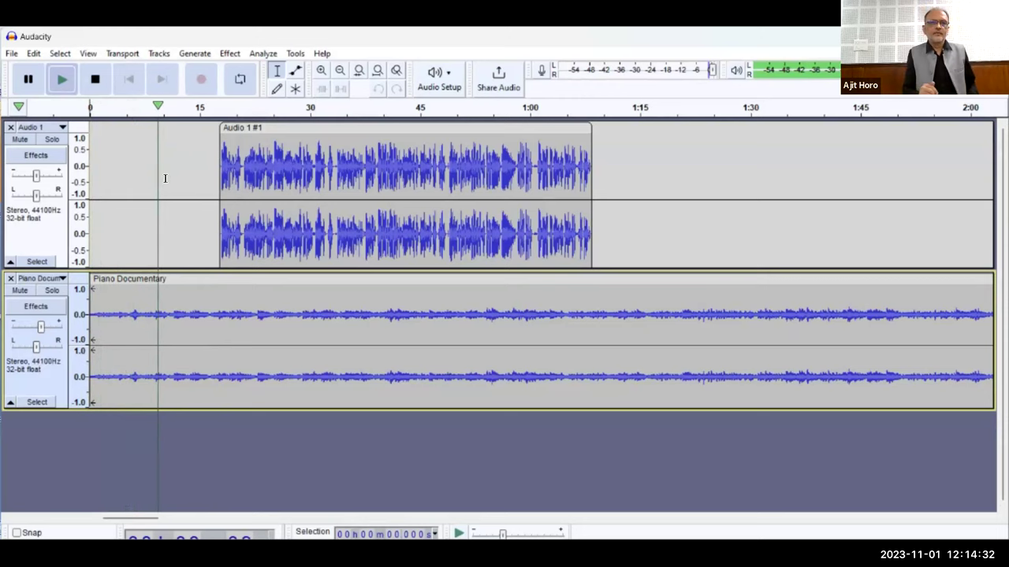
pyautogui.press('space')
# - Move the narration to start near 10 seconds, replay from 23 seconds, and raise its gain to +2.0 dB
pyautogui.moveTo(228, 131); pyautogui.dragTo(169, 135)
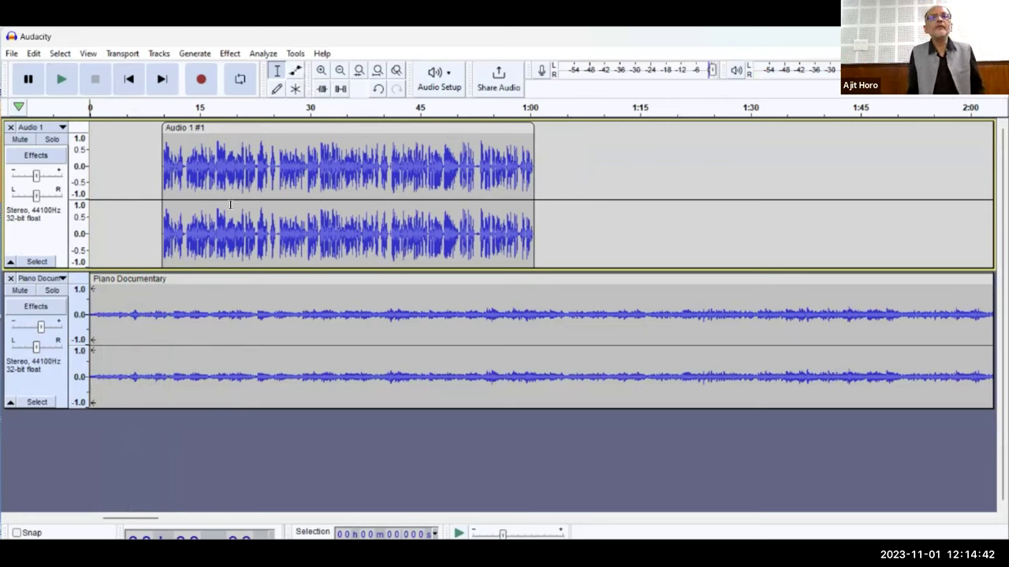
pyautogui.click(258, 222)
pyautogui.press('space')
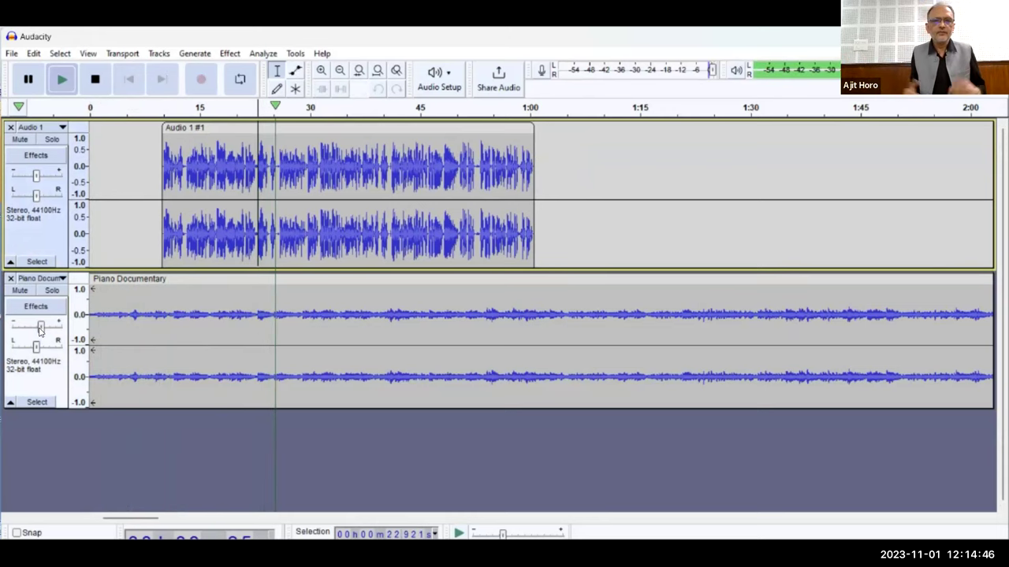
pyautogui.moveTo(38, 175)
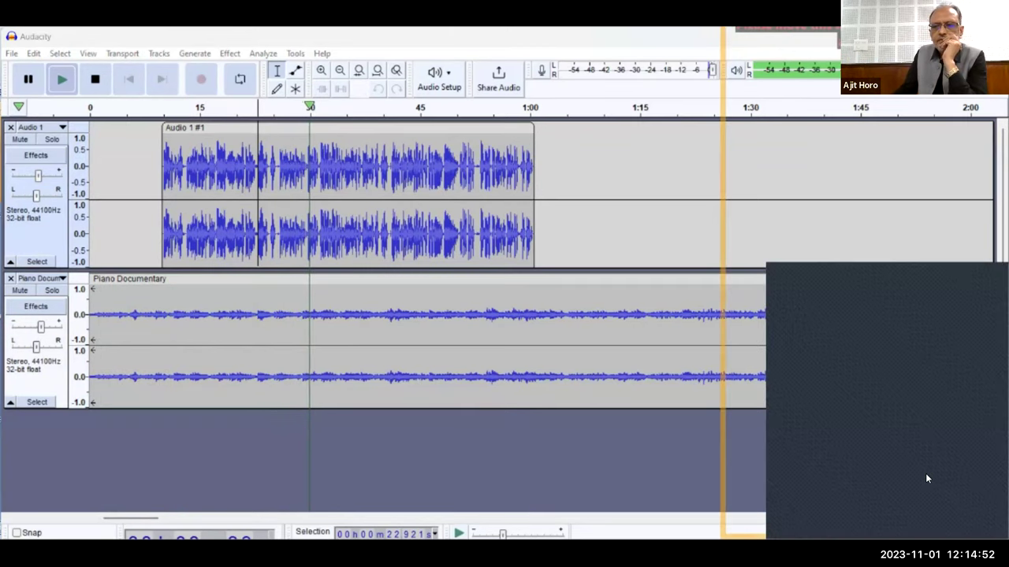
pyautogui.click(557, 461)
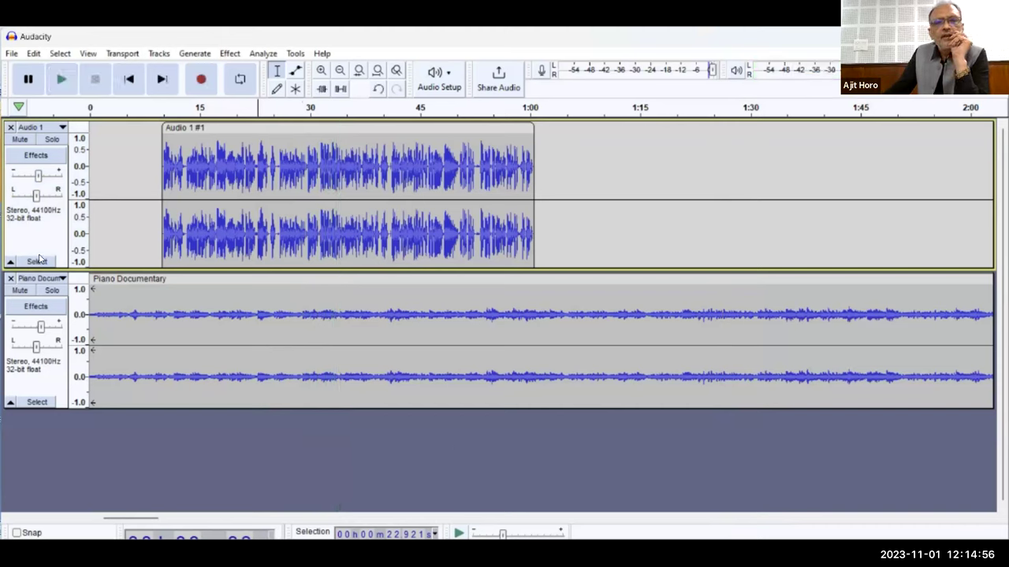
pyautogui.moveTo(34, 180); pyautogui.dragTo(33, 178)
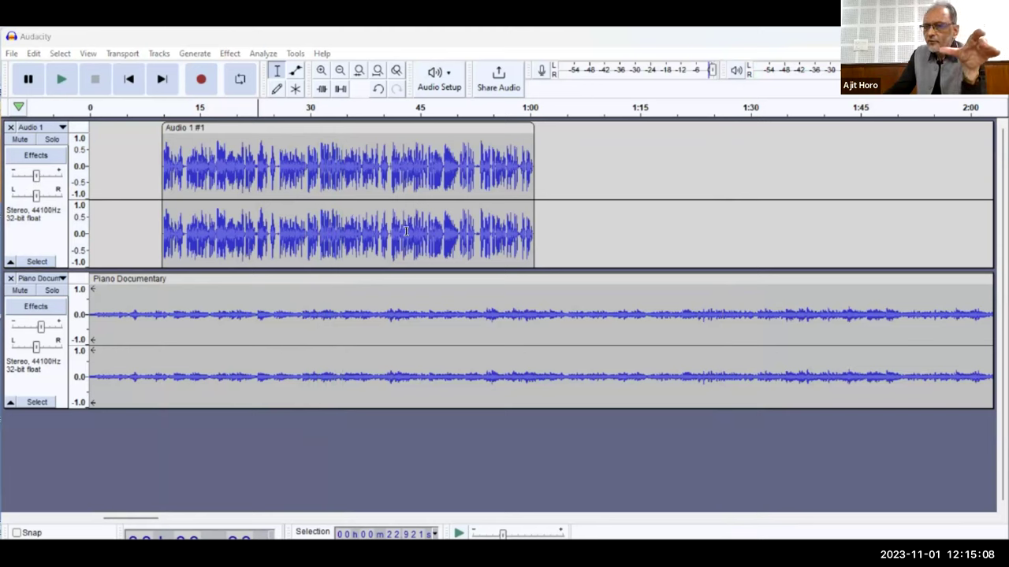
pyautogui.click(302, 228)
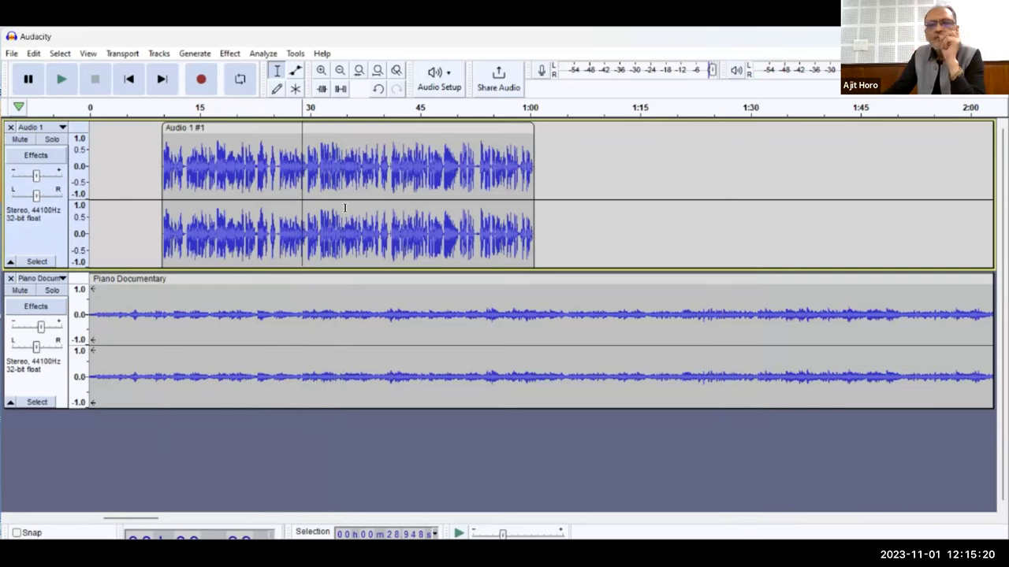
pyautogui.click(160, 227)
pyautogui.press('space')
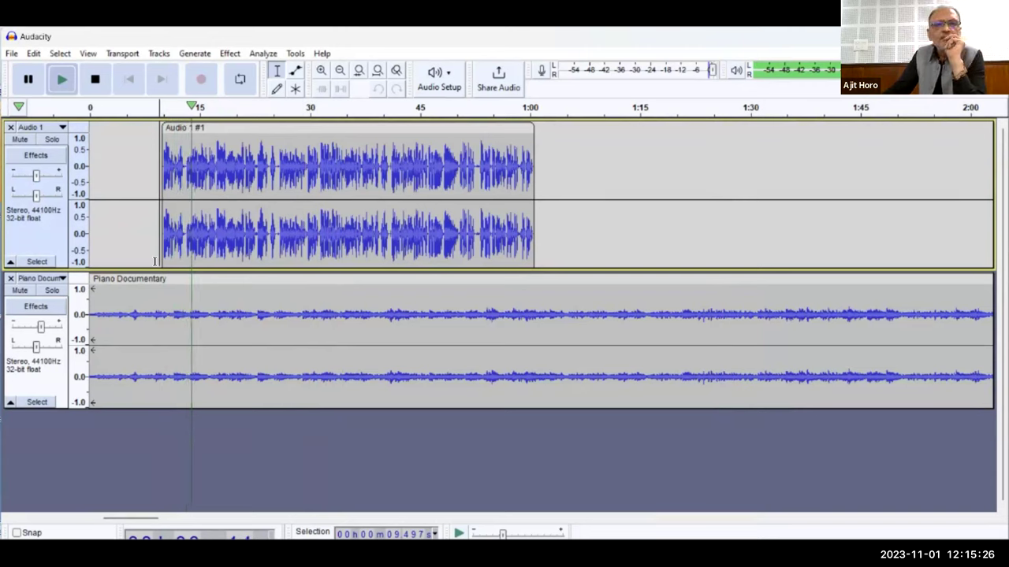
pyautogui.press('space')
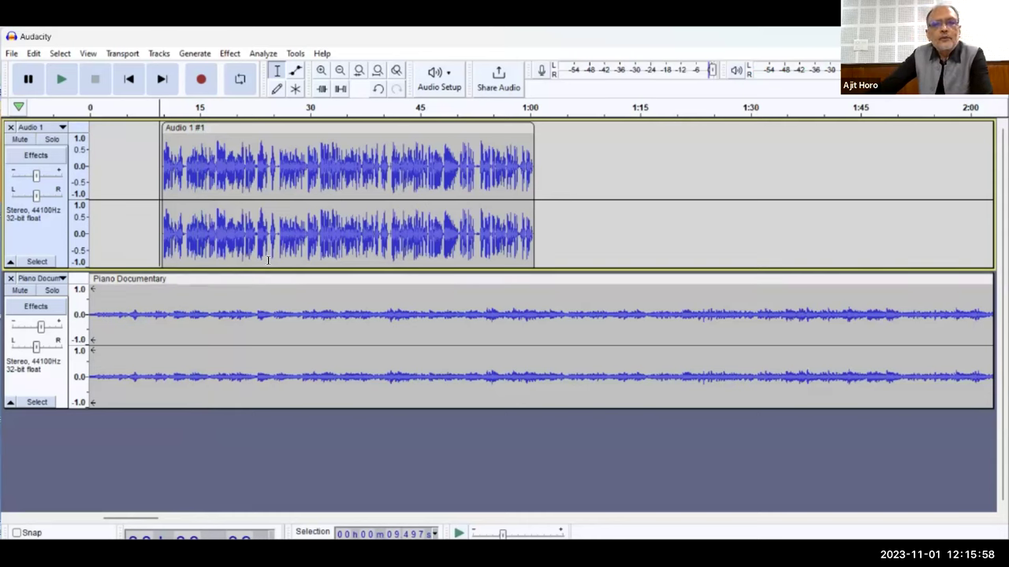
# - Add Piano Documentary envelope points near 8–10 seconds and lower the piano after them
pyautogui.click(295, 72)
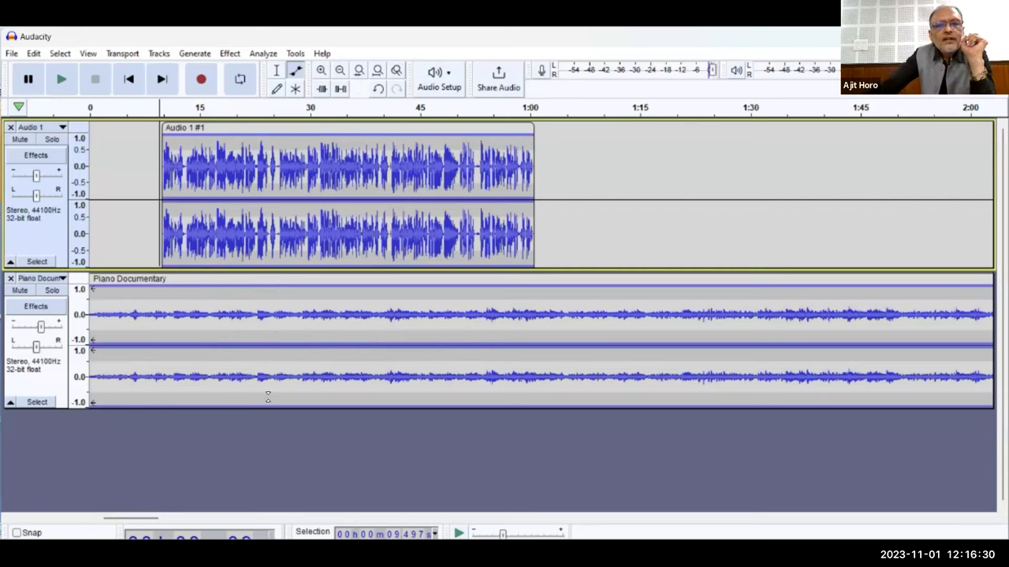
pyautogui.click(159, 290)
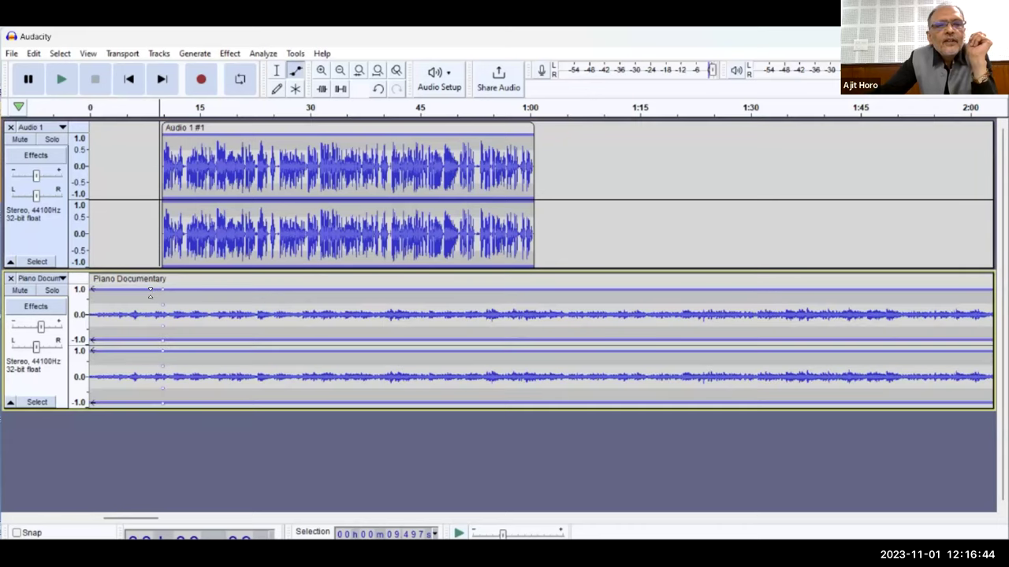
pyautogui.hotkey('ctrl', 'z')
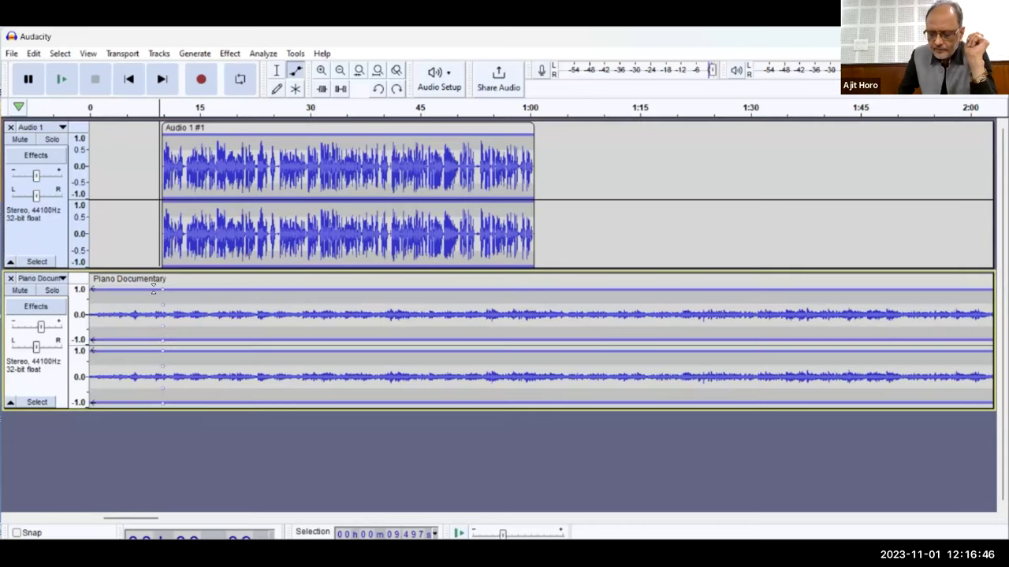
pyautogui.hotkey('ctrl', 'z')
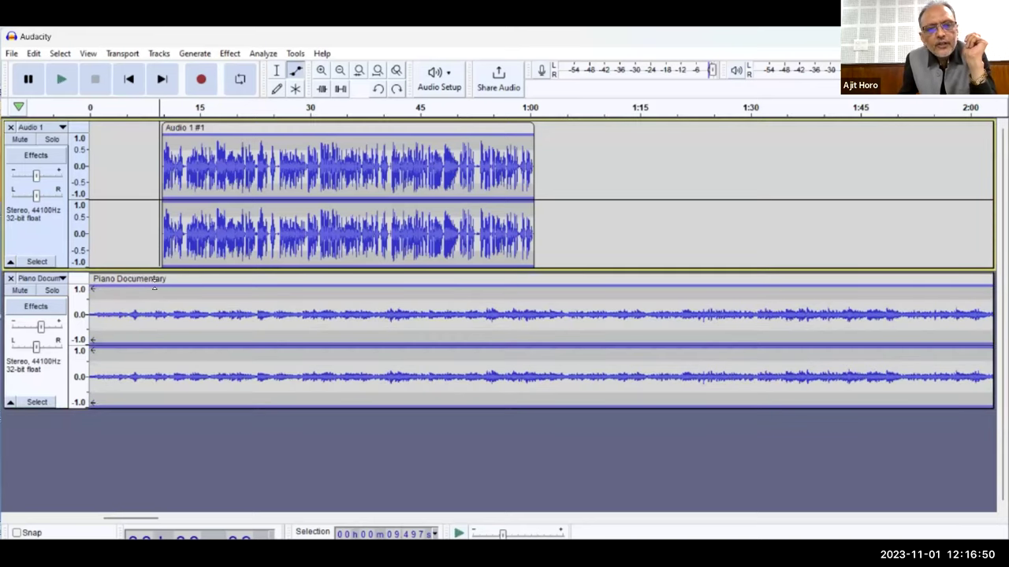
pyautogui.click(159, 290)
pyautogui.click(159, 290)
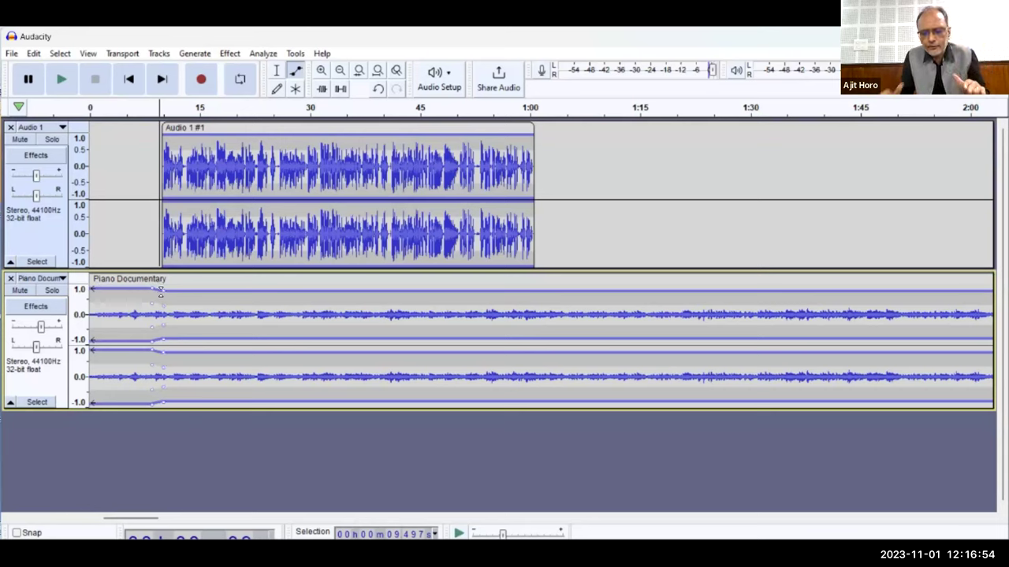
pyautogui.moveTo(160, 290); pyautogui.dragTo(161, 297)
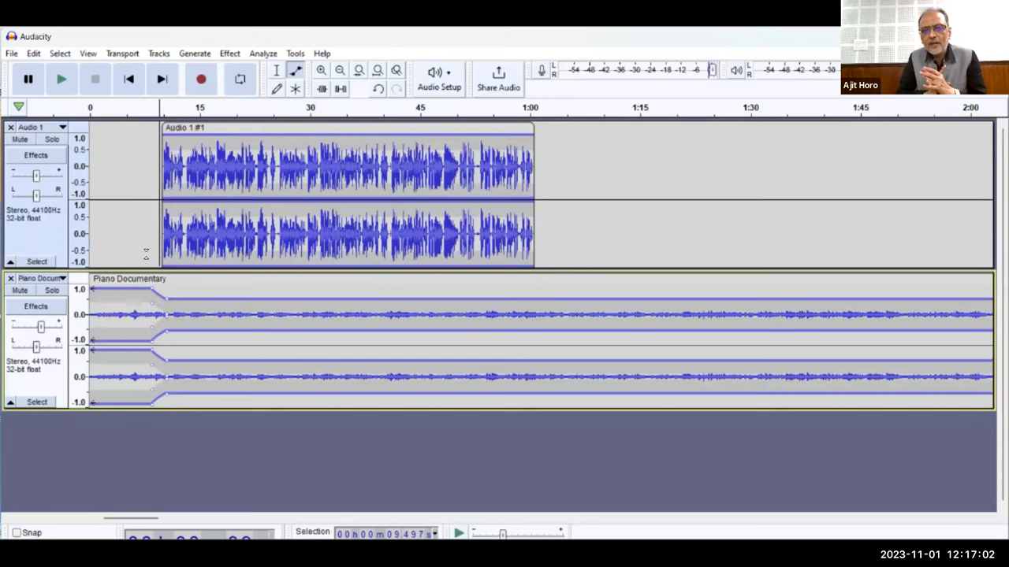
pyautogui.click(144, 128)
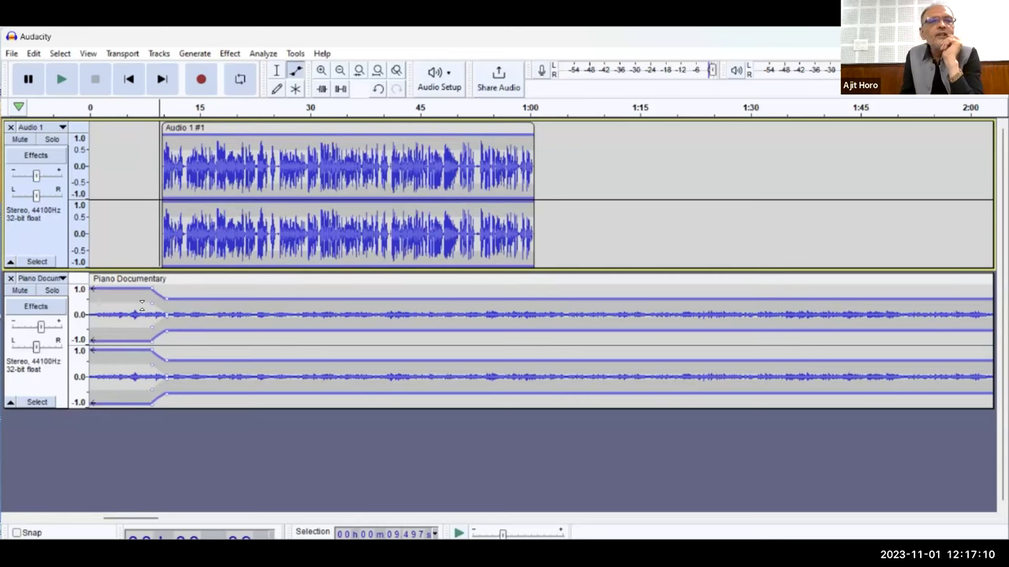
pyautogui.hotkey('ctrl', 'z')
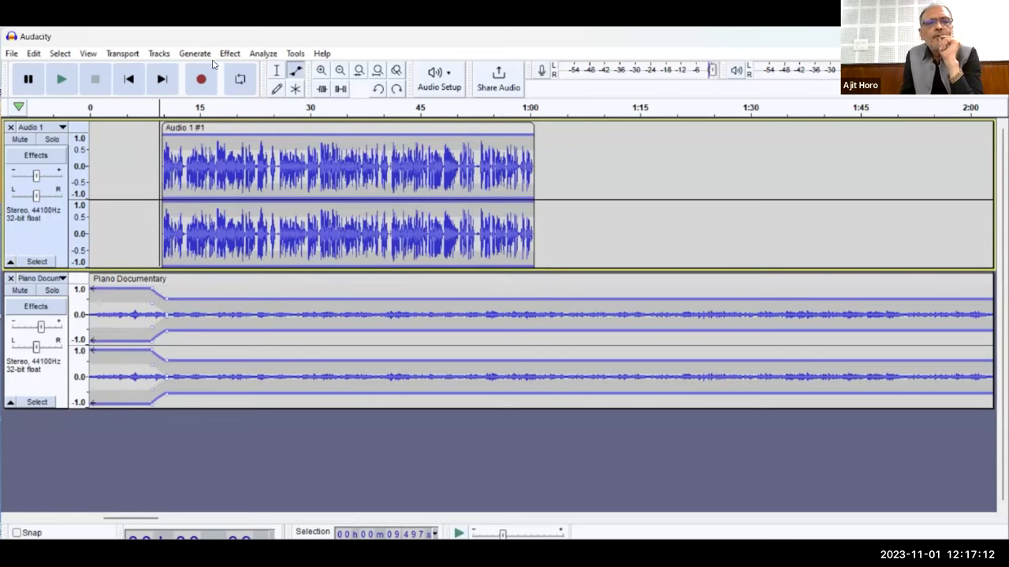
# - Pull the ducked piano envelope lower twice, playing the mix from the start to check
pyautogui.click(130, 77)
pyautogui.press('space')
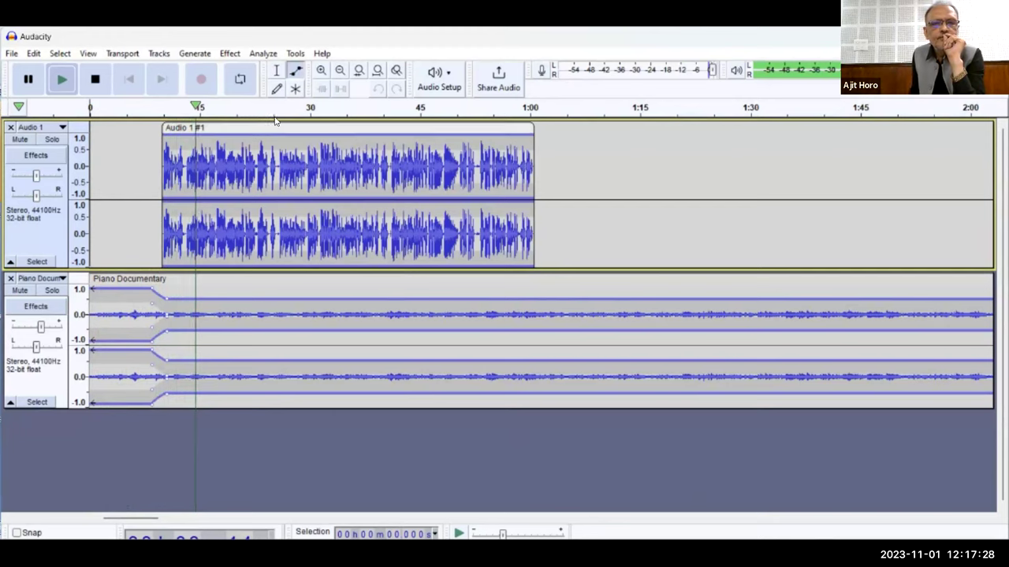
pyautogui.press('space')
pyautogui.moveTo(166, 297); pyautogui.dragTo(167, 302)
pyautogui.click(145, 246)
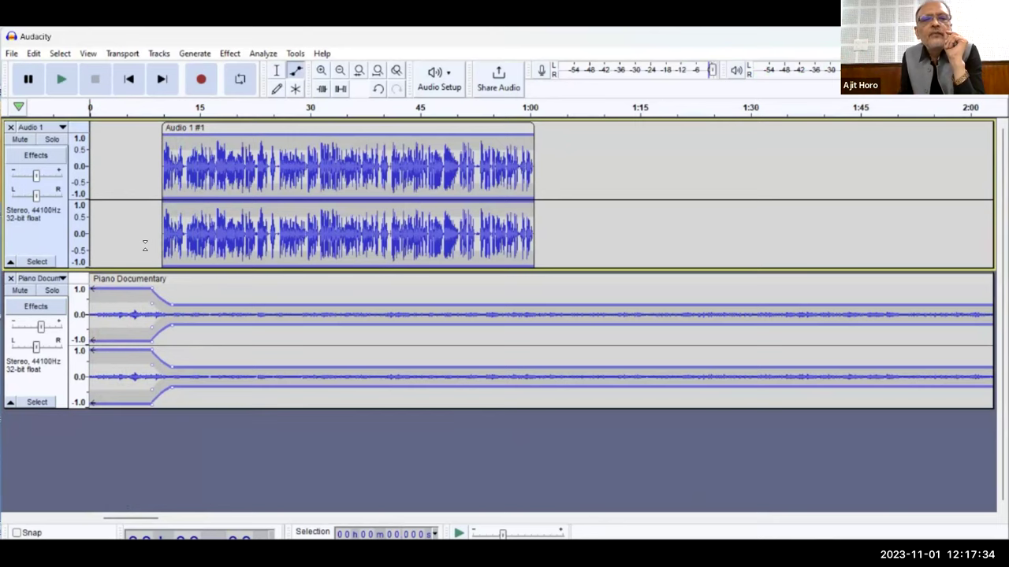
pyautogui.press('space')
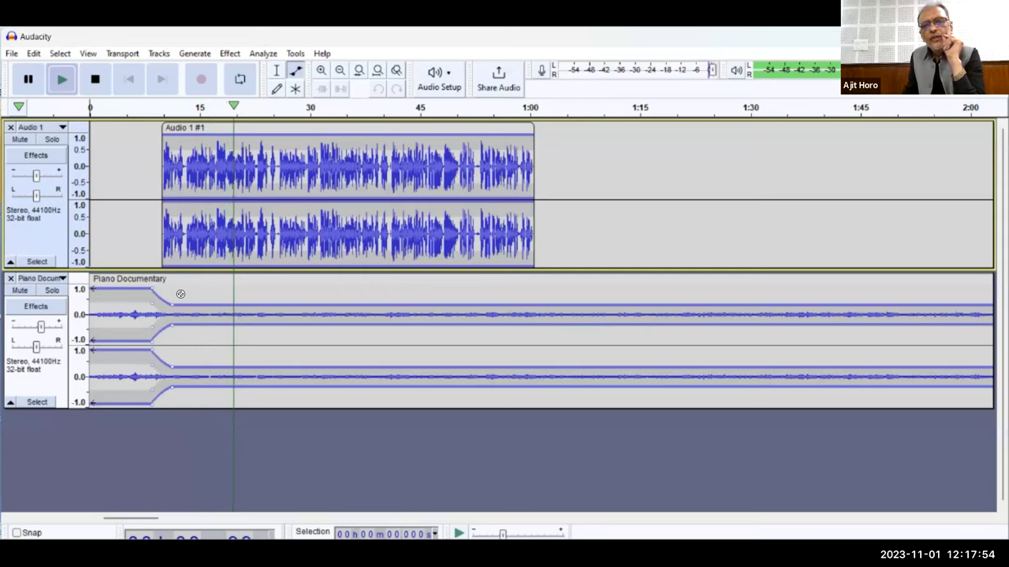
pyautogui.press('space')
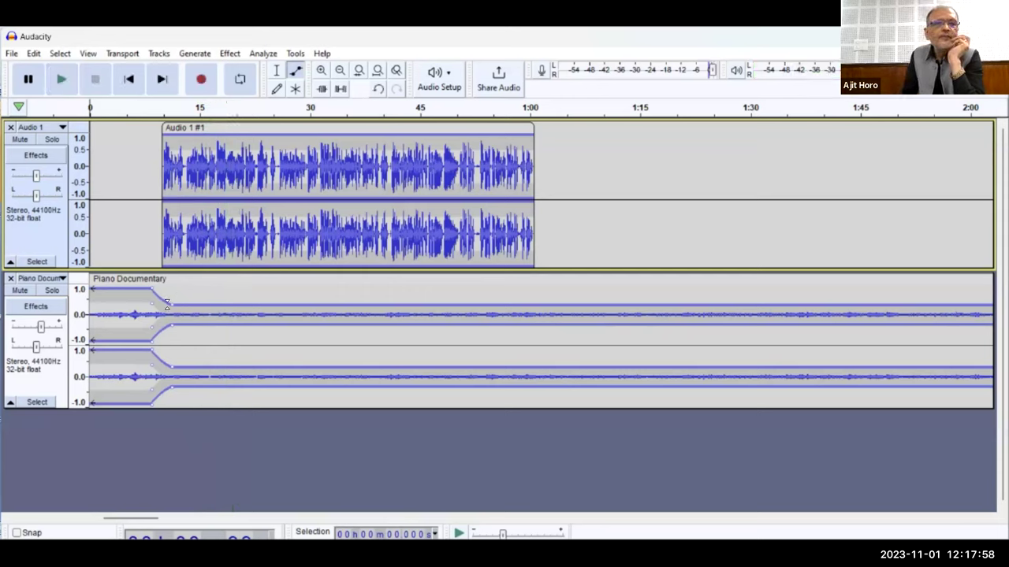
pyautogui.moveTo(172, 302); pyautogui.dragTo(167, 303)
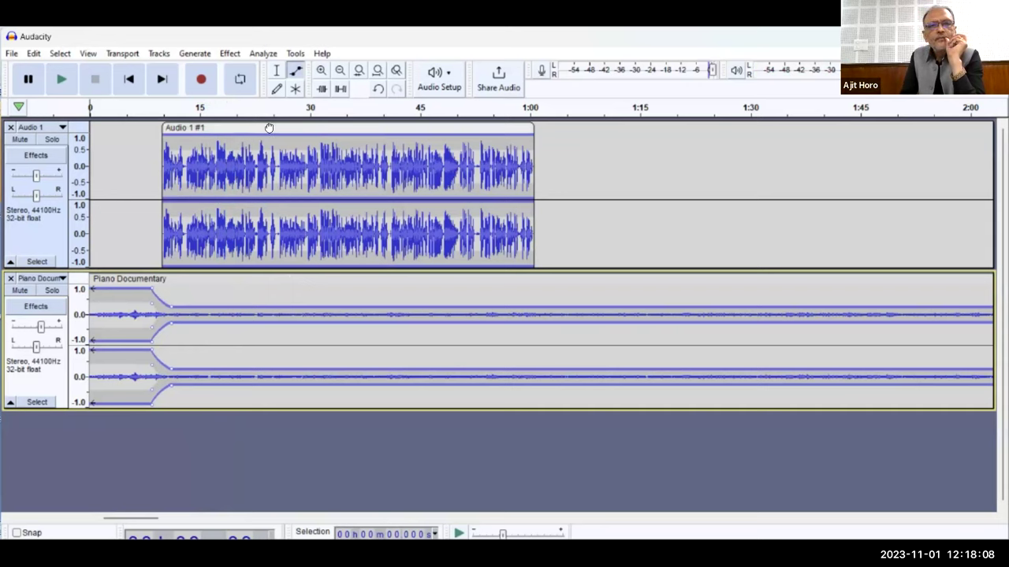
# - Nudge the narration clip slightly left and play the mix to check the timing
pyautogui.moveTo(266, 127); pyautogui.dragTo(261, 127)
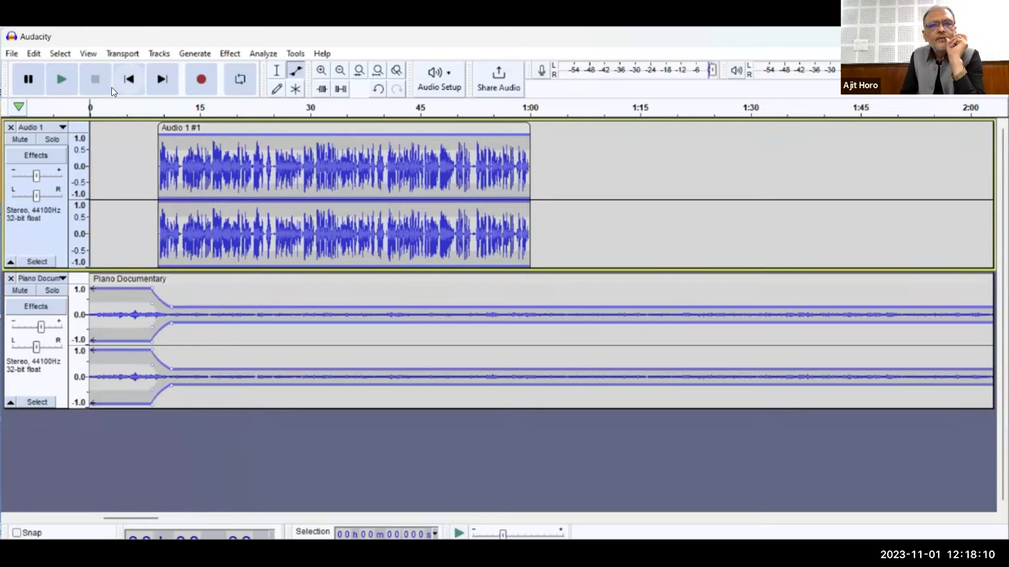
pyautogui.press('space')
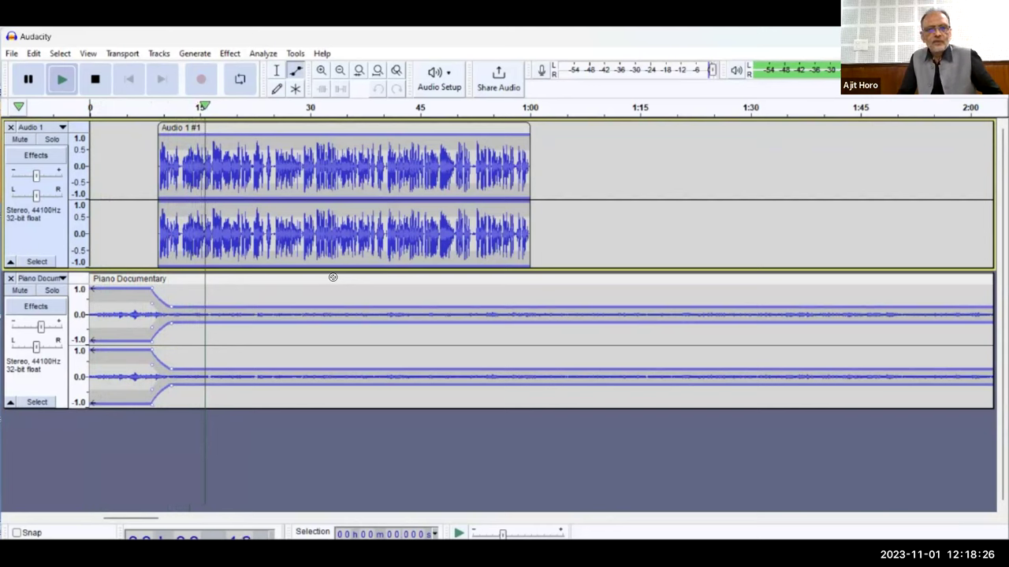
pyautogui.press('space')
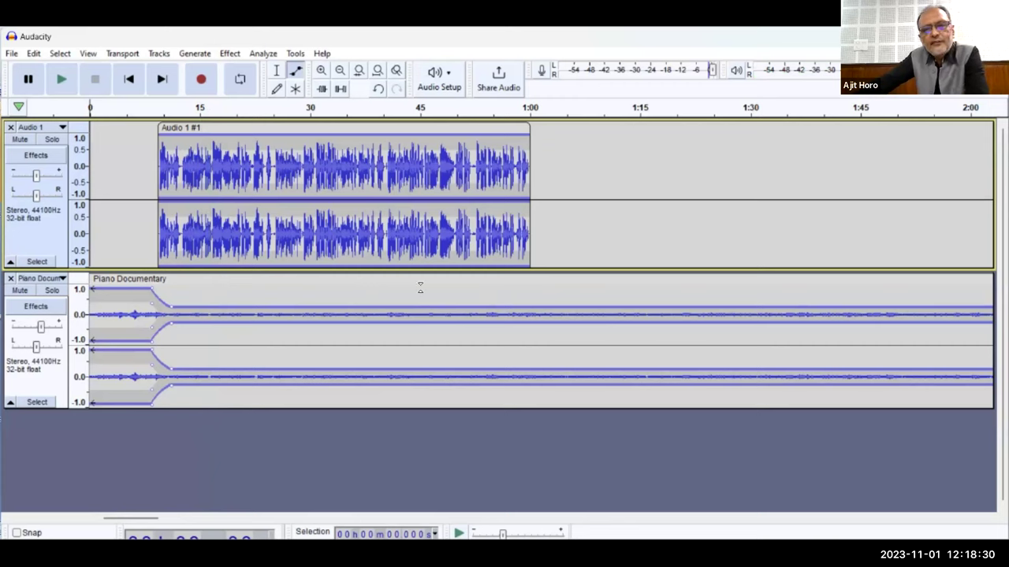
# - Add piano envelope points that raise it back to full volume around 58–60 seconds
pyautogui.click(532, 306)
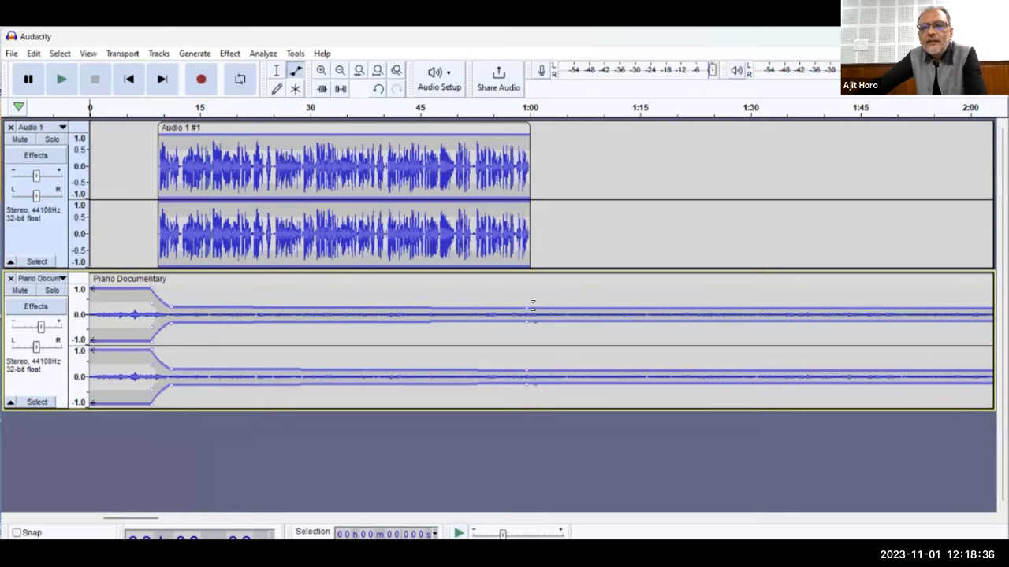
pyautogui.click(532, 292)
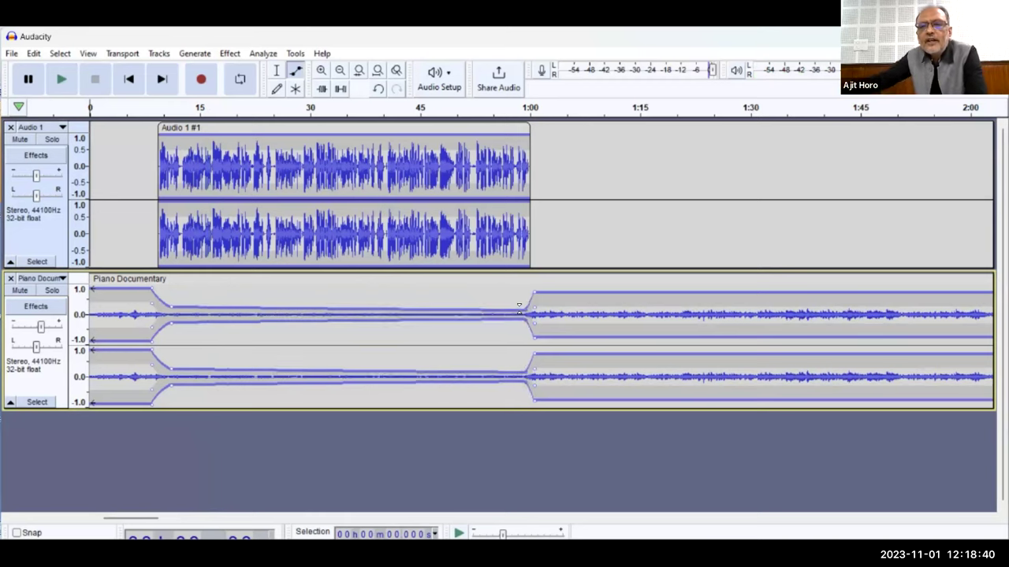
pyautogui.click(516, 308)
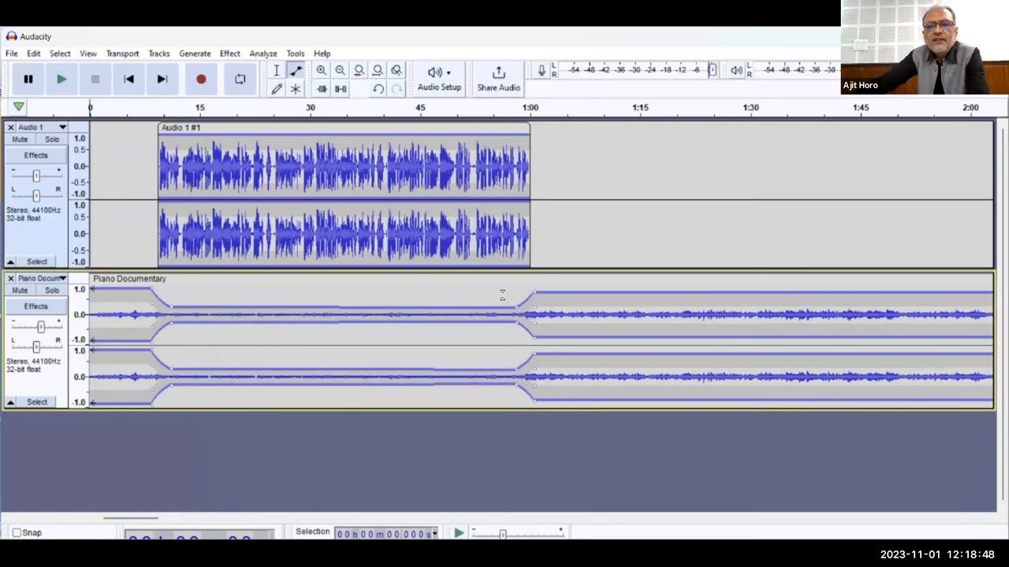
# - Play from about 56 seconds to hear the piano come back in
pyautogui.click(499, 242)
pyautogui.press('F1')
pyautogui.click(503, 228)
pyautogui.press('space')
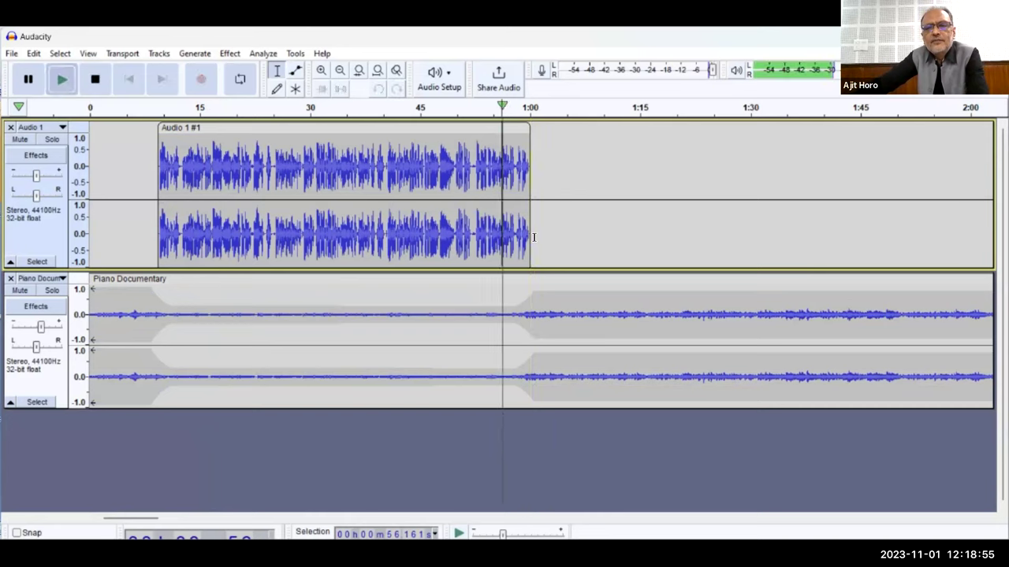
pyautogui.click(295, 71)
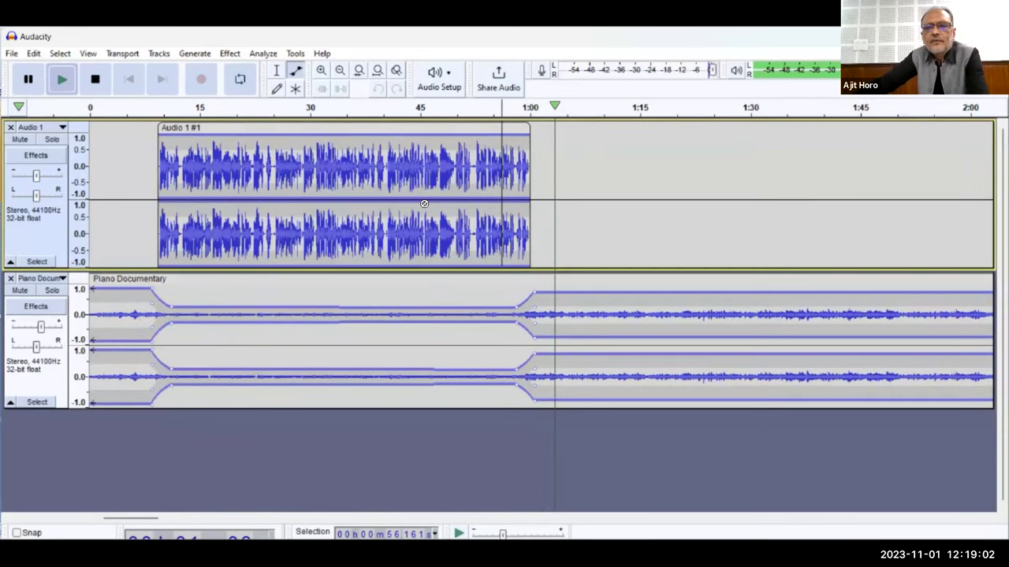
pyautogui.press('space')
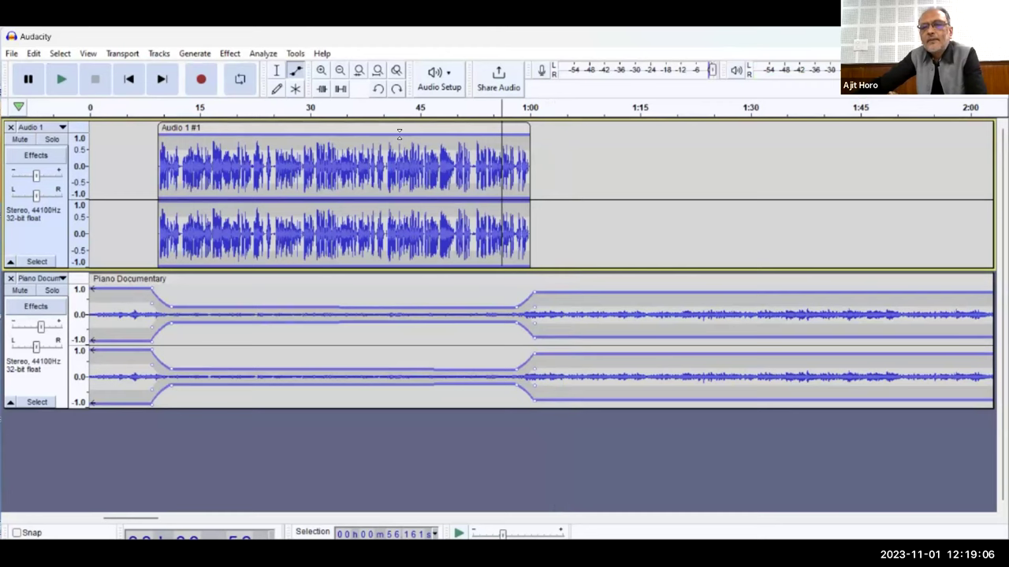
# - Trim the Piano Documentary clip's end back to about 1:25
pyautogui.click(339, 73)
pyautogui.click(277, 71)
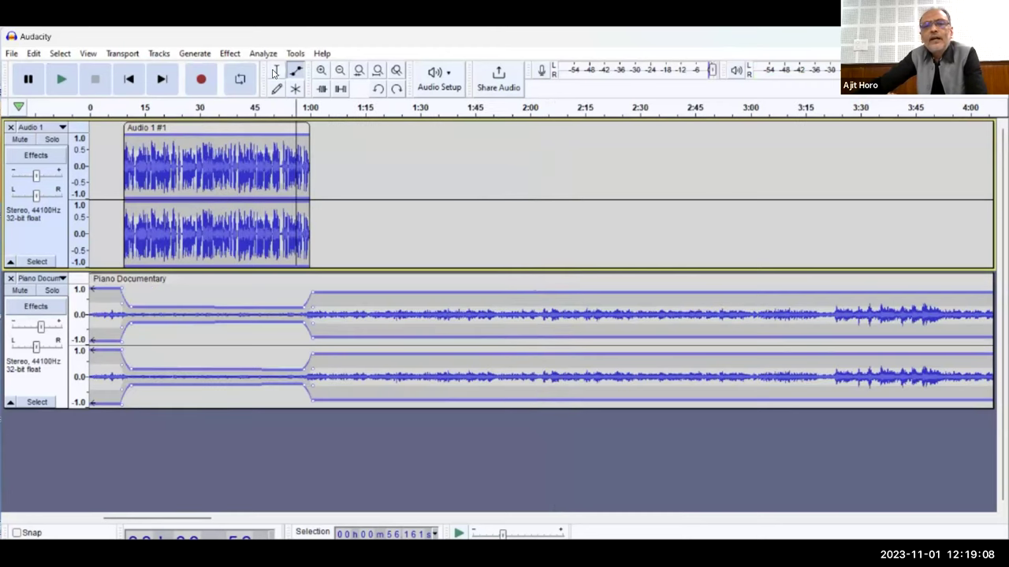
pyautogui.click(340, 73)
pyautogui.click(340, 73)
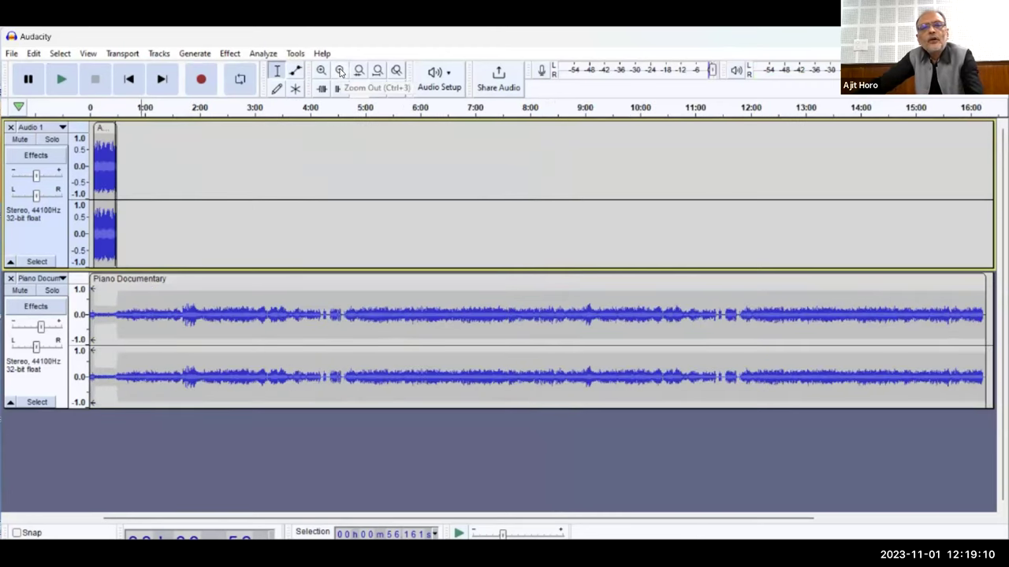
pyautogui.click(341, 73)
pyautogui.moveTo(202, 291); pyautogui.dragTo(93, 297)
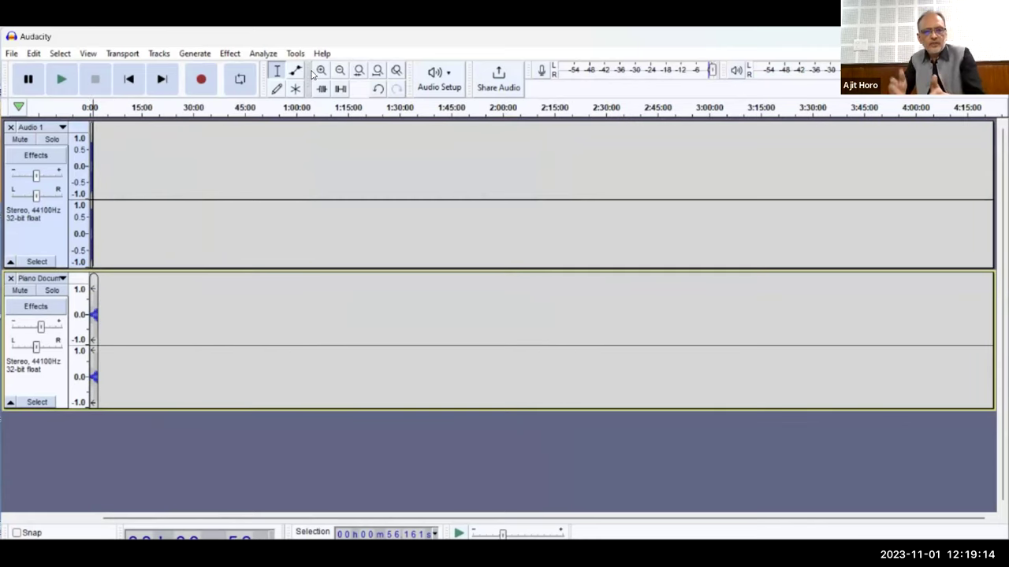
pyautogui.click(321, 70)
pyautogui.click(321, 71)
pyautogui.click(321, 71)
pyautogui.click(321, 71)
pyautogui.click(321, 71)
pyautogui.click(321, 70)
pyautogui.click(321, 71)
pyautogui.click(321, 71)
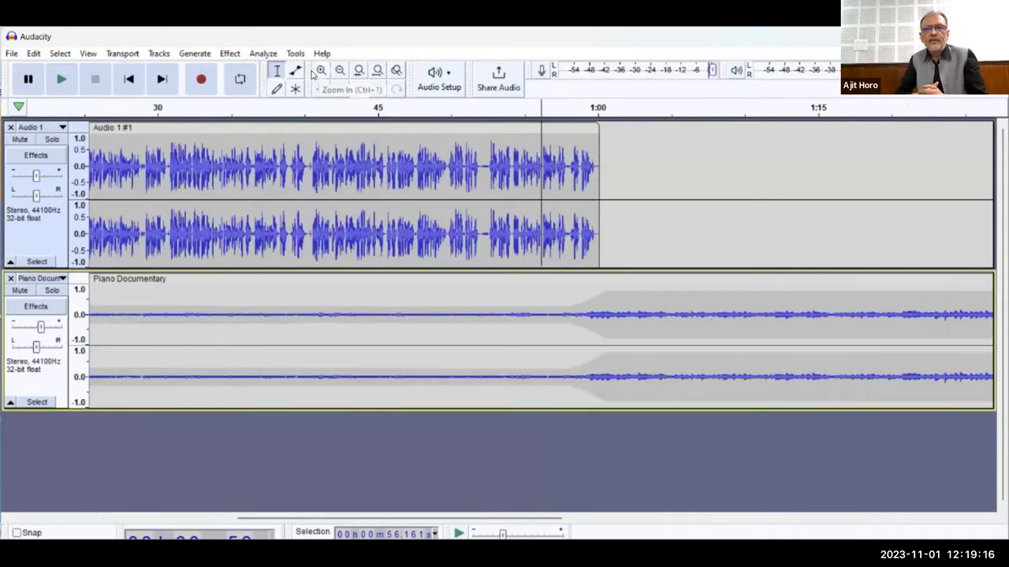
pyautogui.click(338, 71)
pyautogui.click(339, 71)
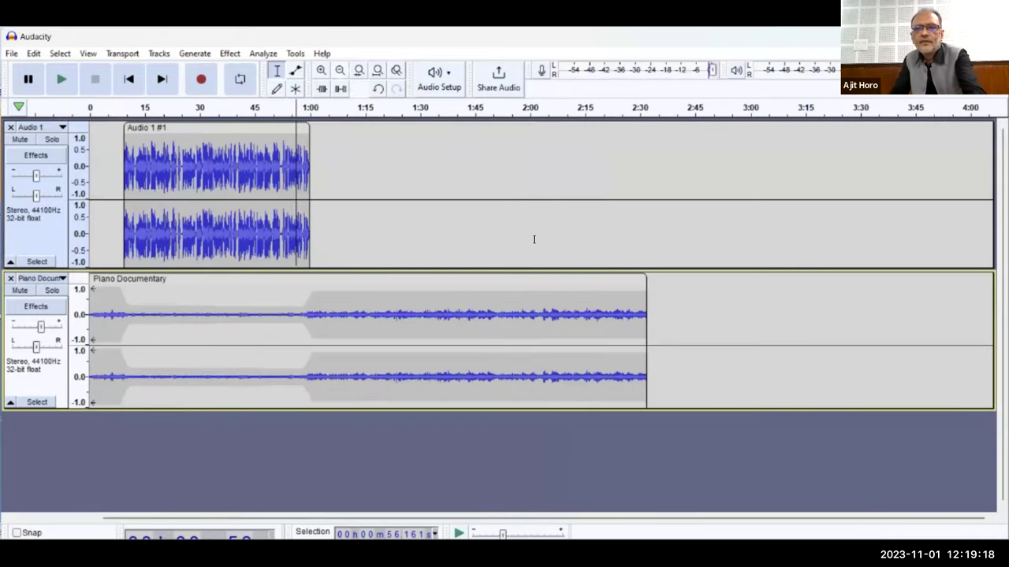
pyautogui.moveTo(648, 284); pyautogui.dragTo(400, 264)
# - Play from about 55 seconds to check the narration's ending against the piano
pyautogui.click(293, 205)
pyautogui.press('space')
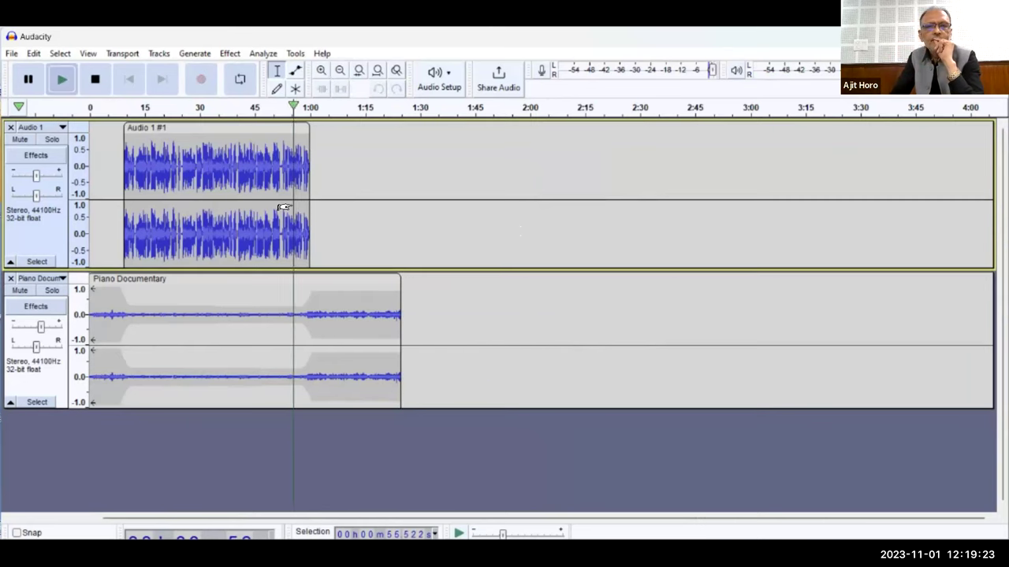
pyautogui.click(323, 71)
pyautogui.click(322, 71)
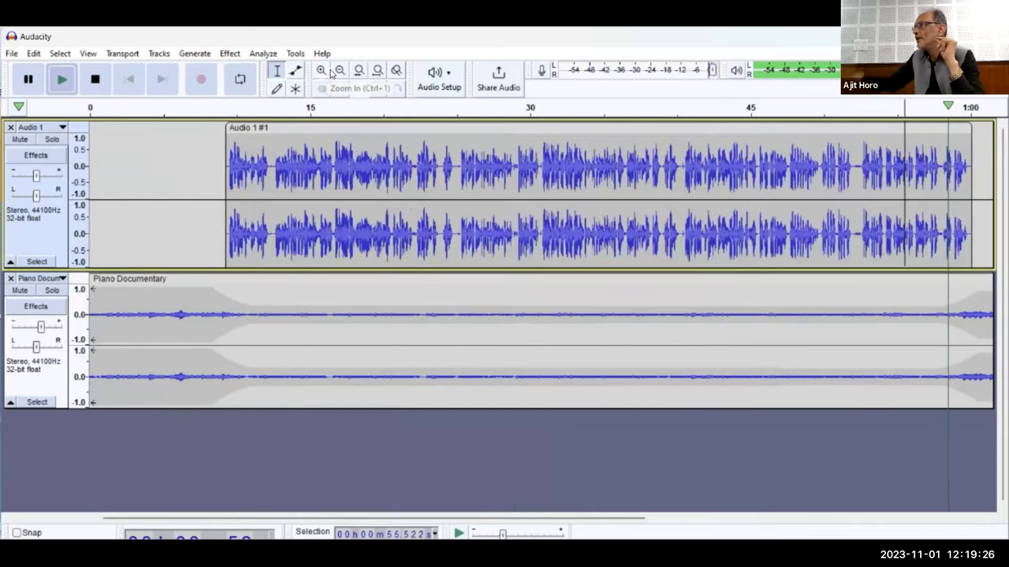
pyautogui.click(340, 70)
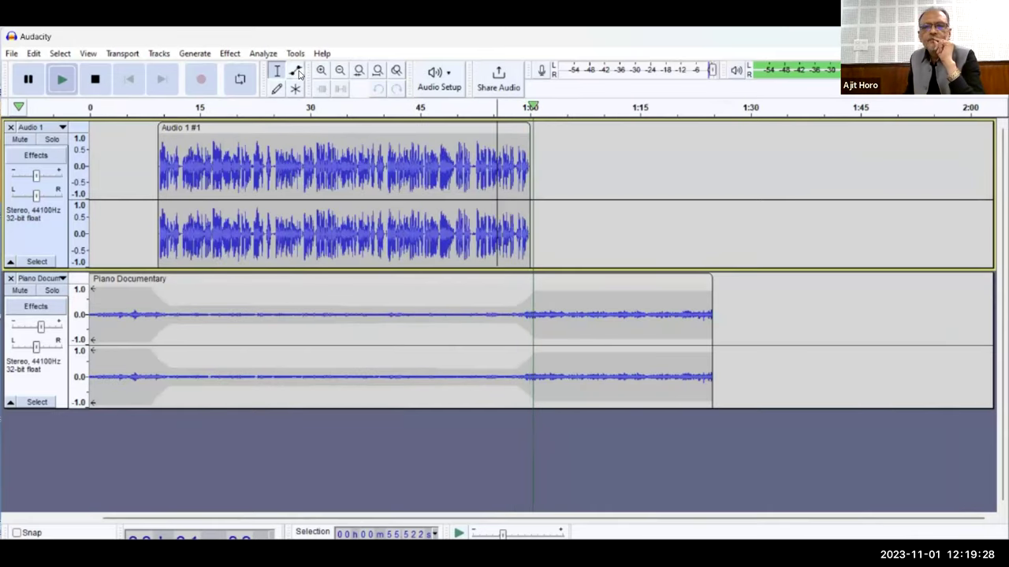
pyautogui.press('space')
# - Add a piano envelope point after 1:00 and drag it to zero, fading out by 1:08
pyautogui.click(298, 74)
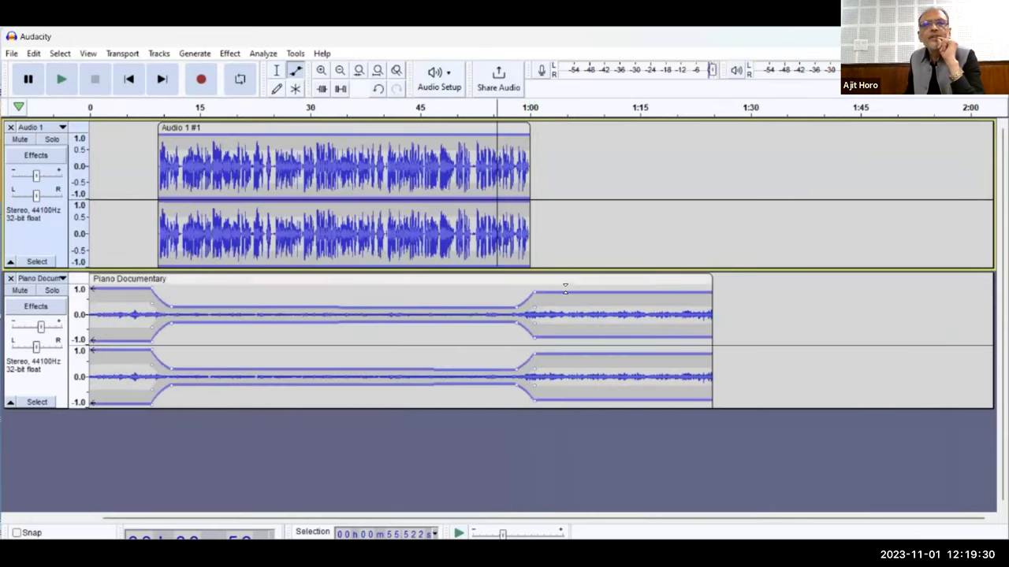
pyautogui.click(571, 293)
pyautogui.moveTo(575, 293)
pyautogui.mouseDown()
pyautogui.moveTo(593, 314)
pyautogui.moveTo(582, 310)
pyautogui.mouseUp()
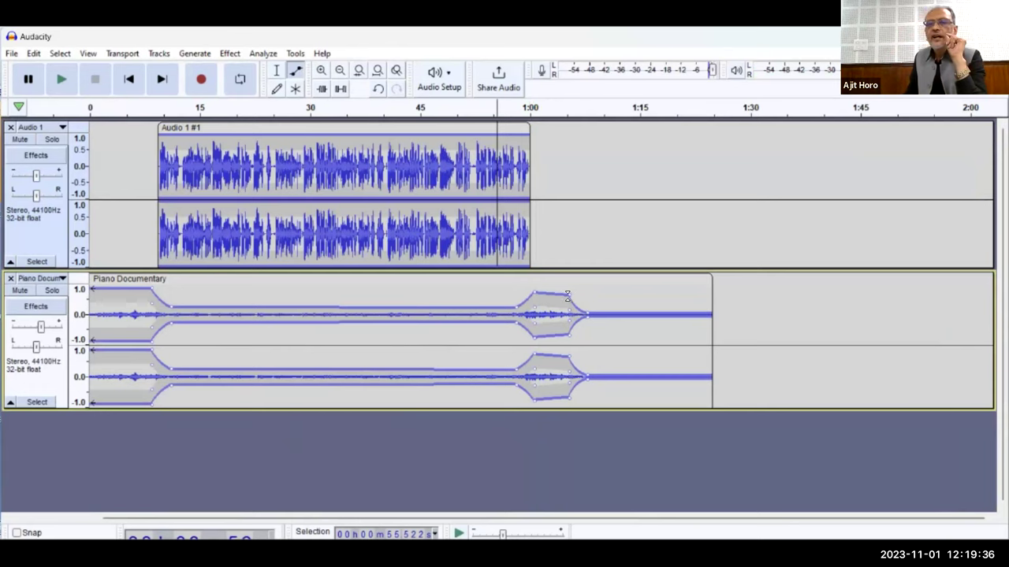
pyautogui.moveTo(565, 293); pyautogui.dragTo(704, 314)
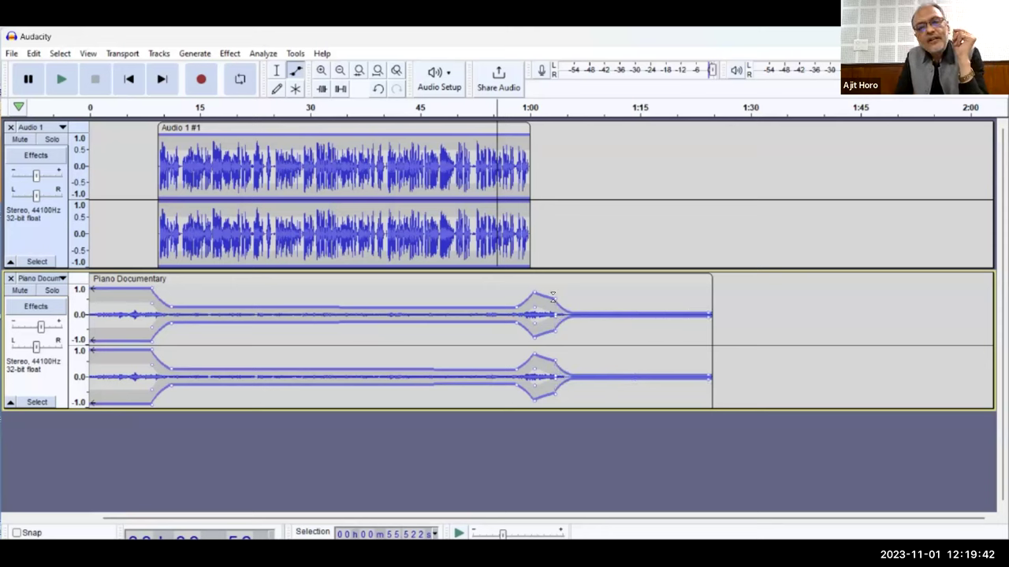
pyautogui.click(277, 70)
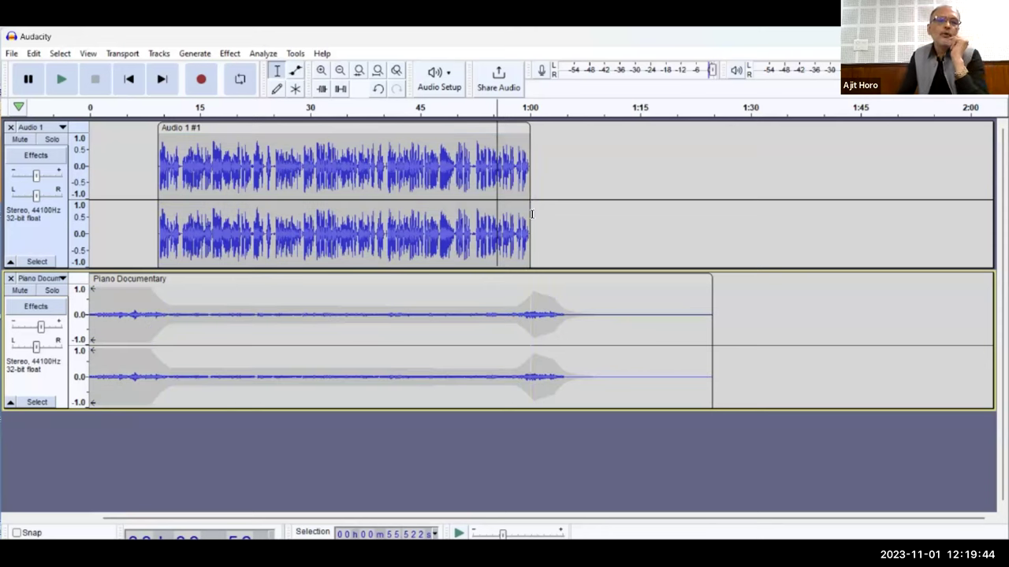
# - Play past the narration's end and trim the piano clip to end where its fade-out finishes
pyautogui.click(506, 235)
pyautogui.press('space')
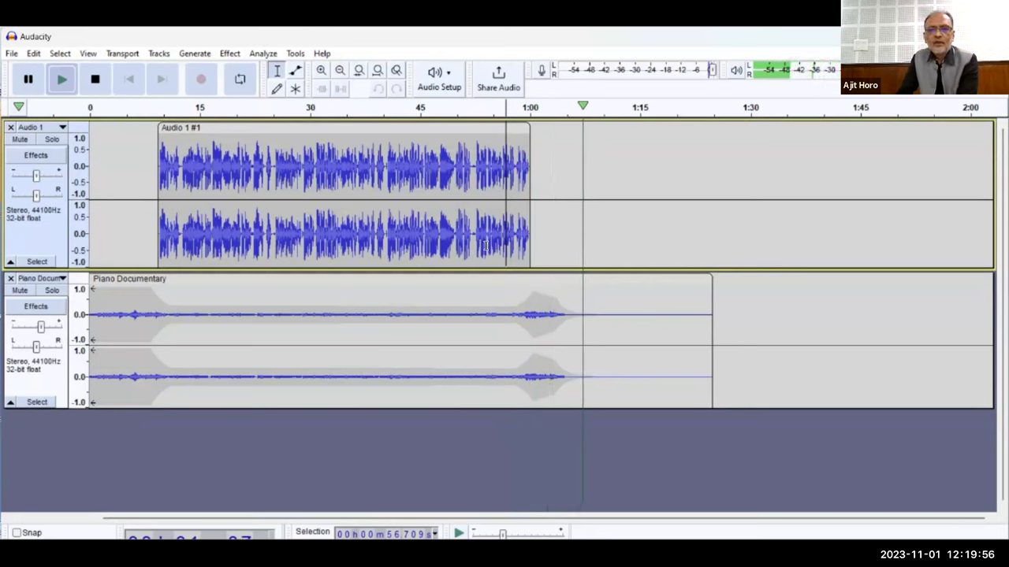
pyautogui.press('space')
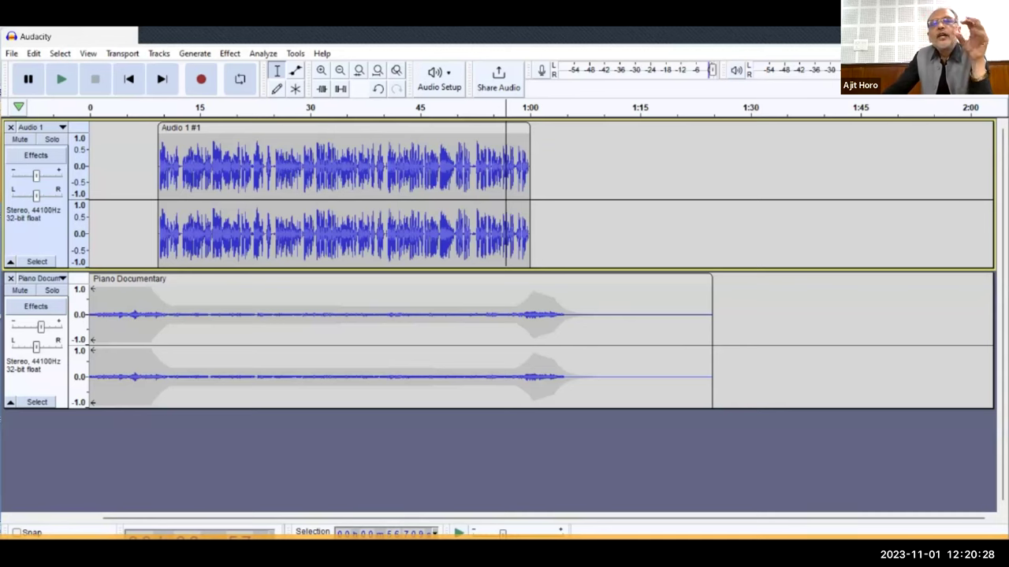
pyautogui.click(612, 108)
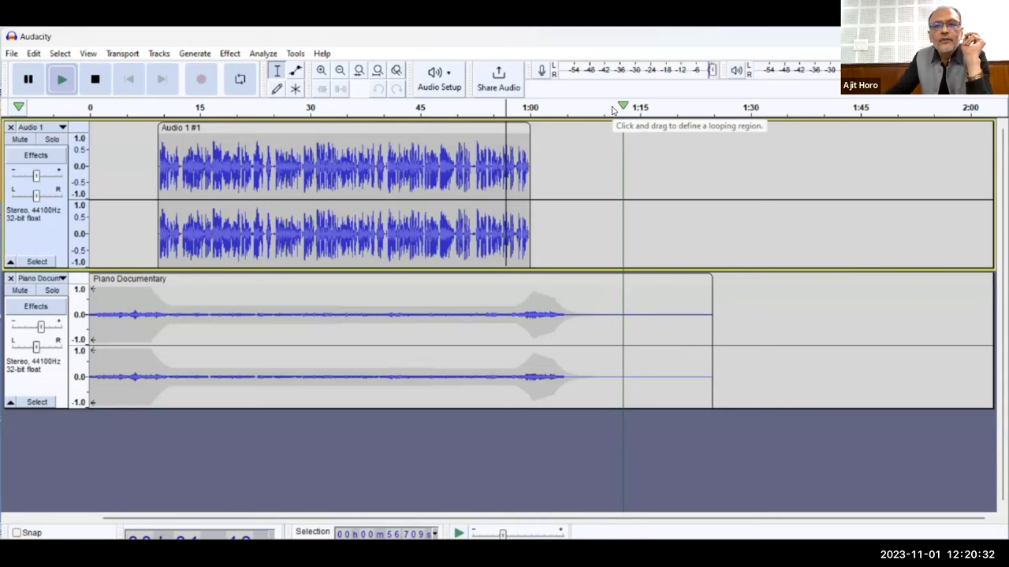
pyautogui.press('space')
pyautogui.moveTo(712, 287); pyautogui.dragTo(585, 280)
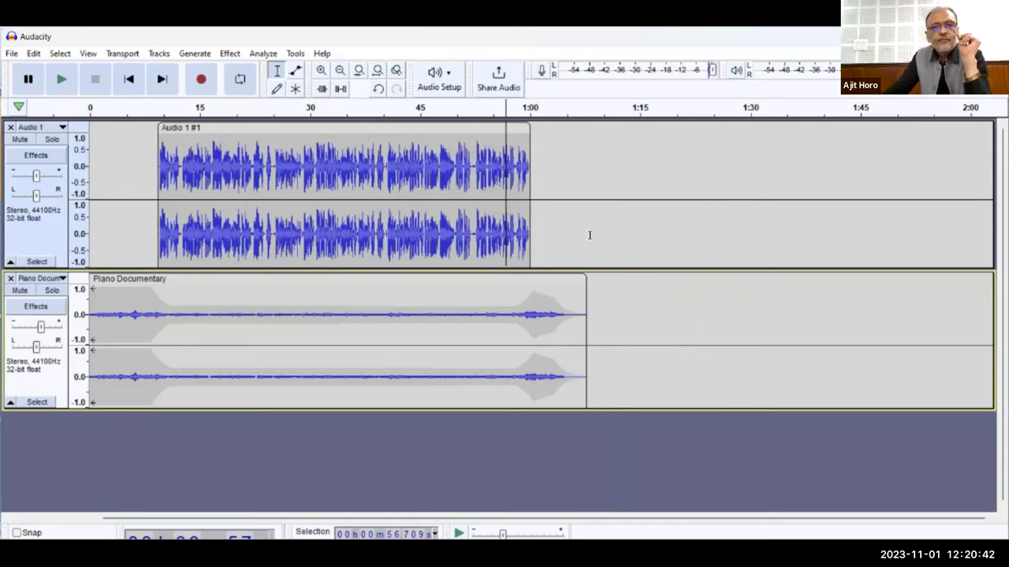
# - Select both tracks from the end of the mix back to 0
pyautogui.moveTo(590, 221); pyautogui.dragTo(88, 359)
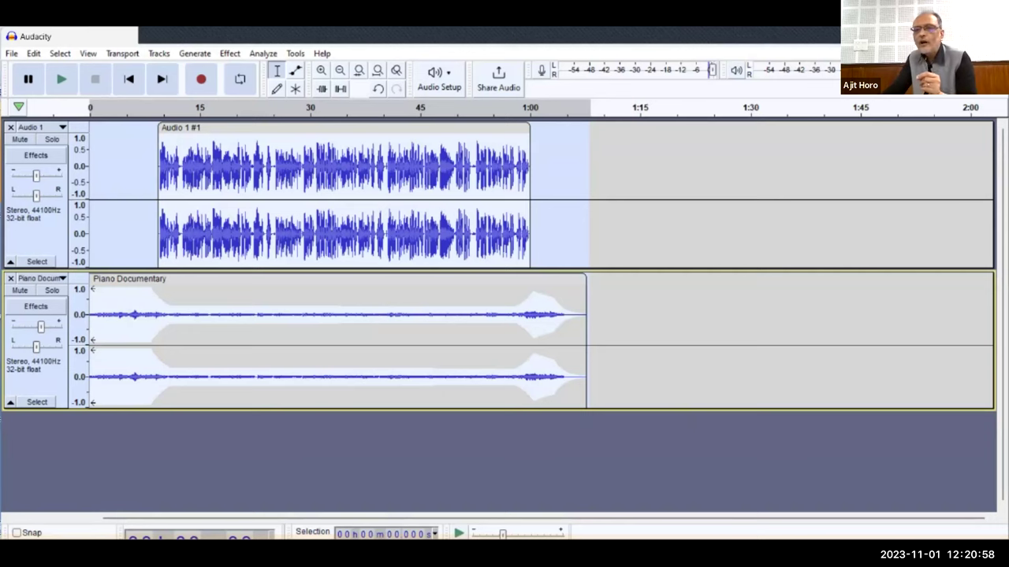
pyautogui.moveTo(598, 178); pyautogui.dragTo(71, 334)
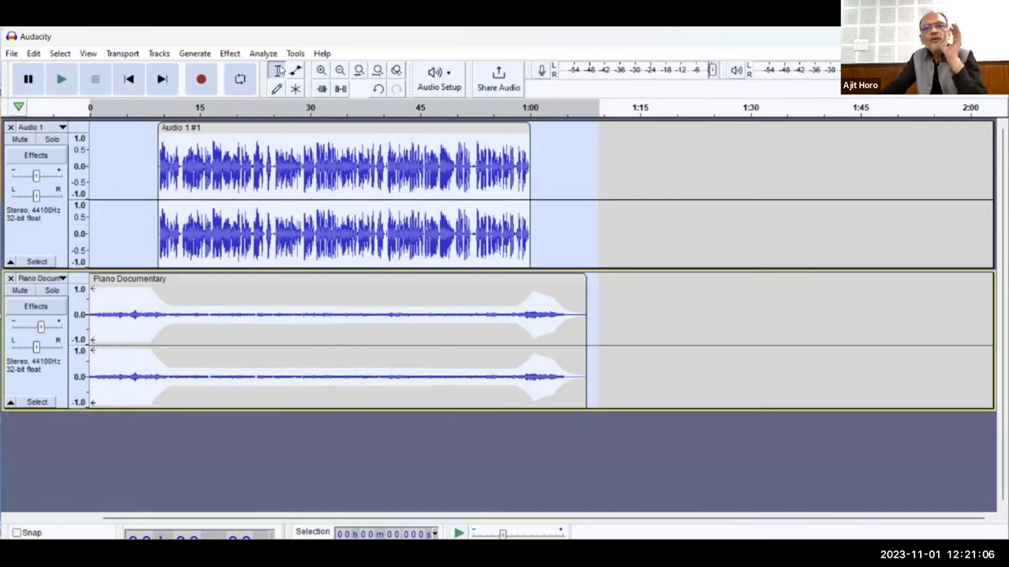
pyautogui.moveTo(580, 197); pyautogui.dragTo(57, 340)
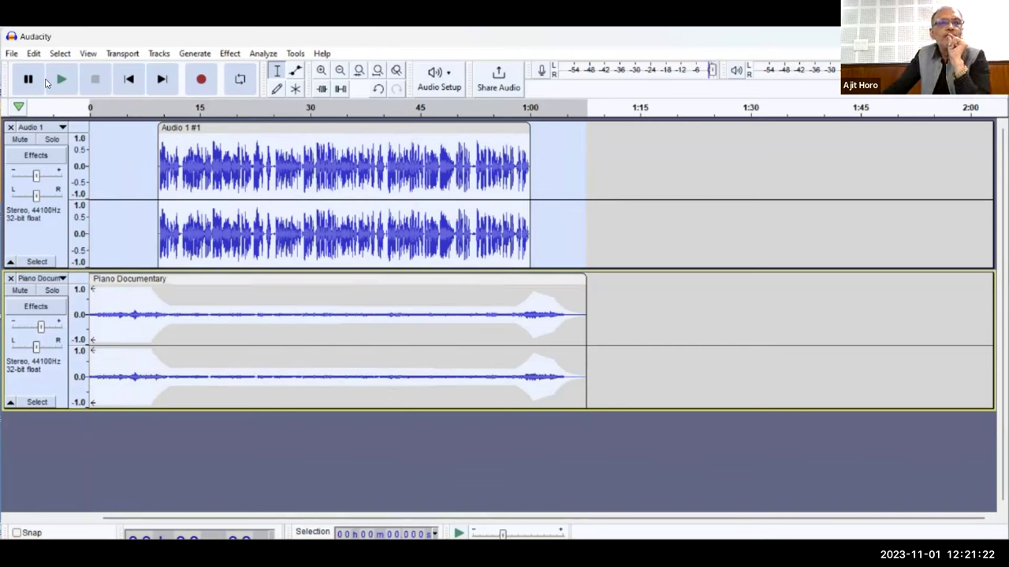
pyautogui.click(10, 53)
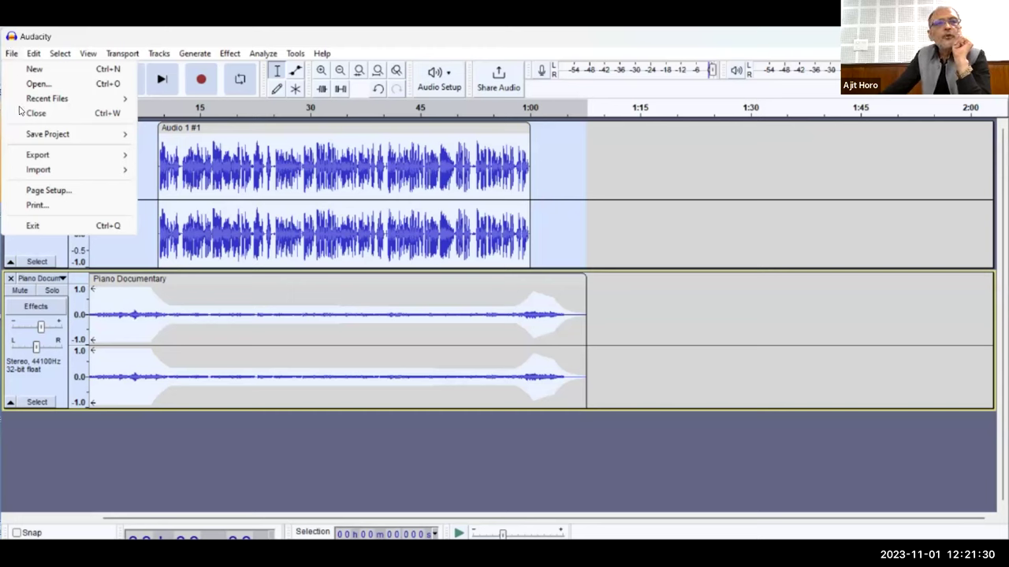
pyautogui.click(37, 157)
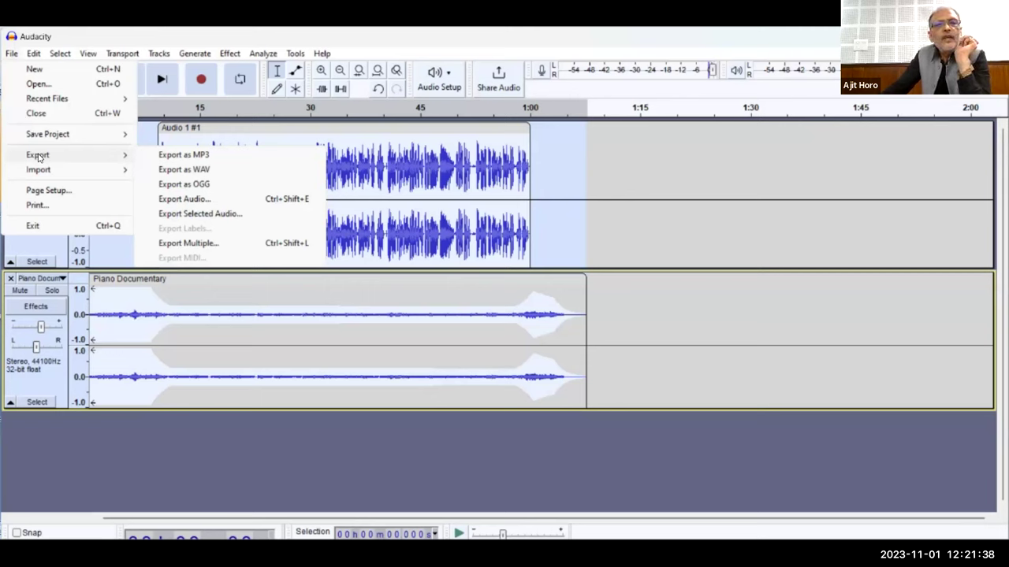
pyautogui.click(185, 157)
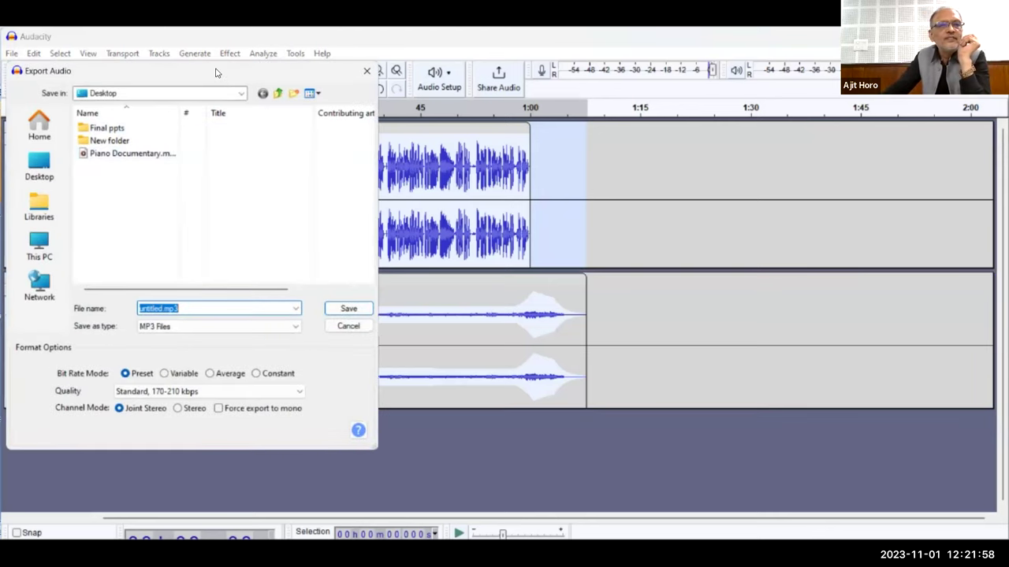
pyautogui.moveTo(227, 73); pyautogui.dragTo(398, 62)
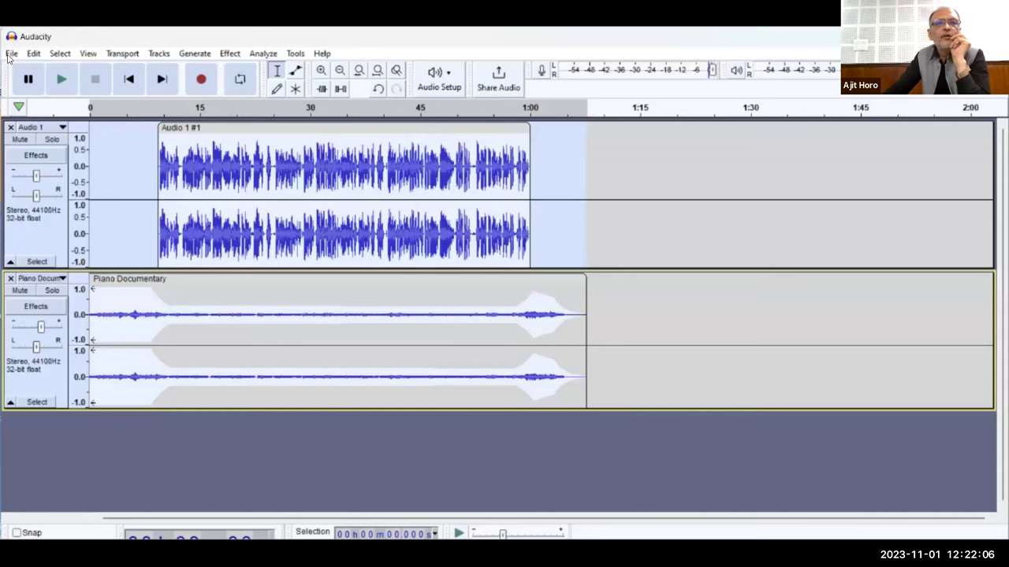
# - Export as MP3 to the Desktop under the file name 'Artist' and save
pyautogui.click(12, 53)
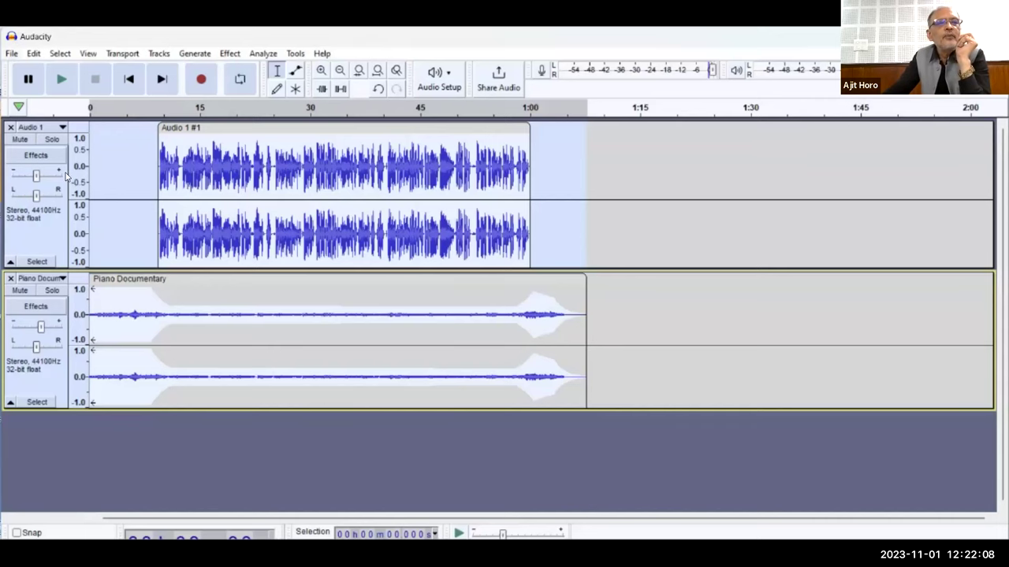
pyautogui.moveTo(69, 158)
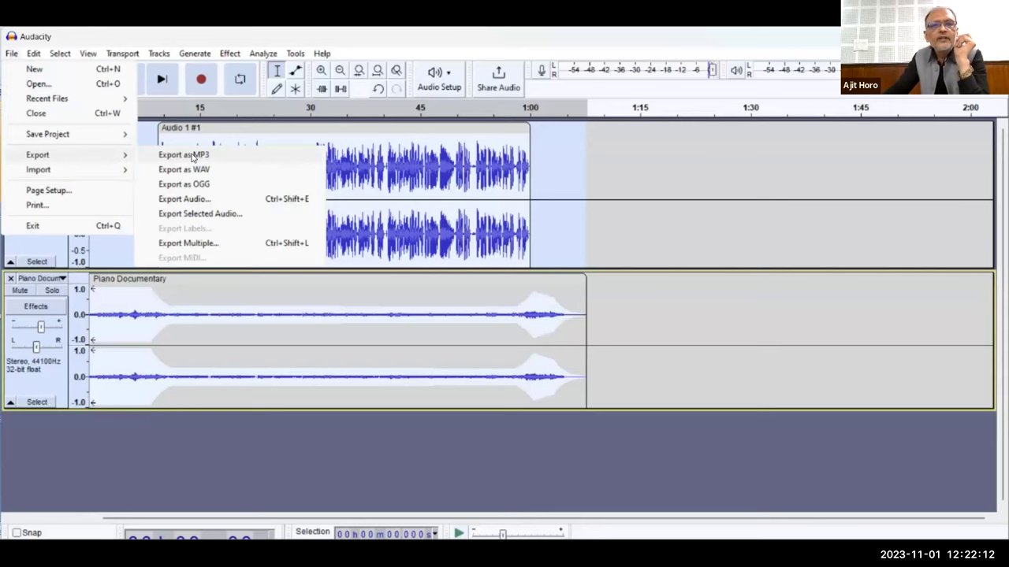
pyautogui.click(192, 155)
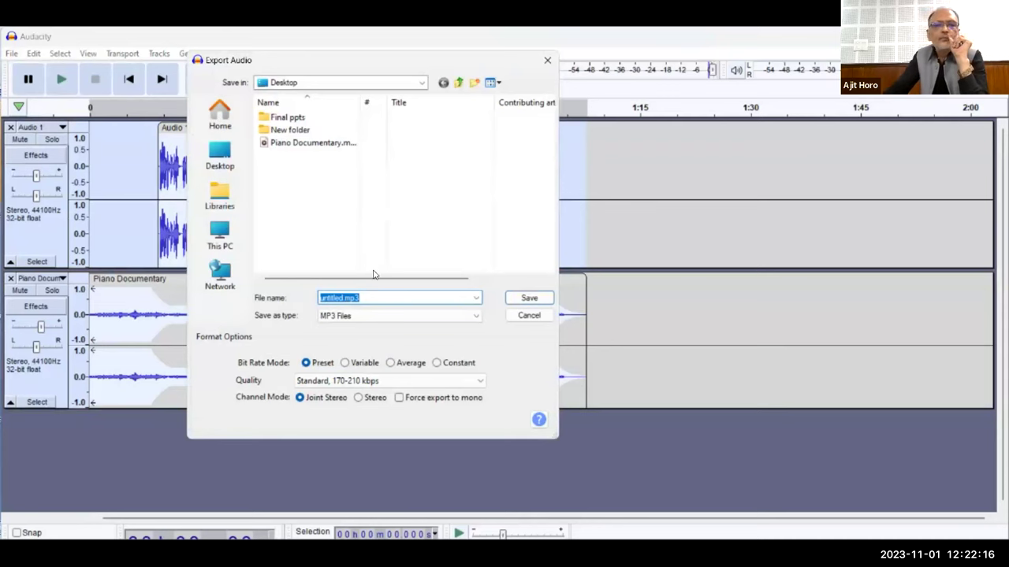
pyautogui.click(220, 118)
pyautogui.click(220, 156)
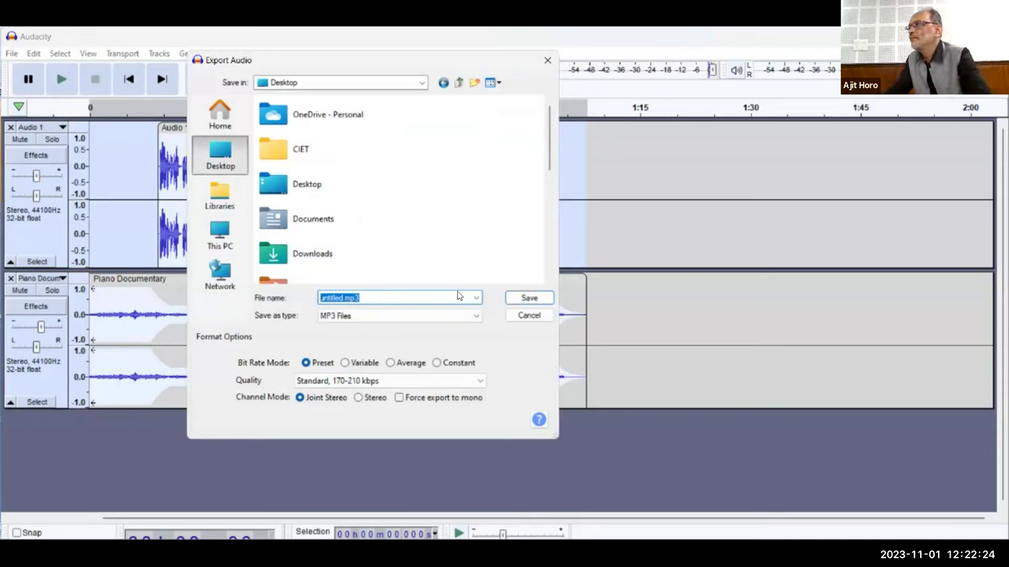
pyautogui.write('a')
pyautogui.press('BackSpace')
pyautogui.write('a')
pyautogui.press('BackSpace')
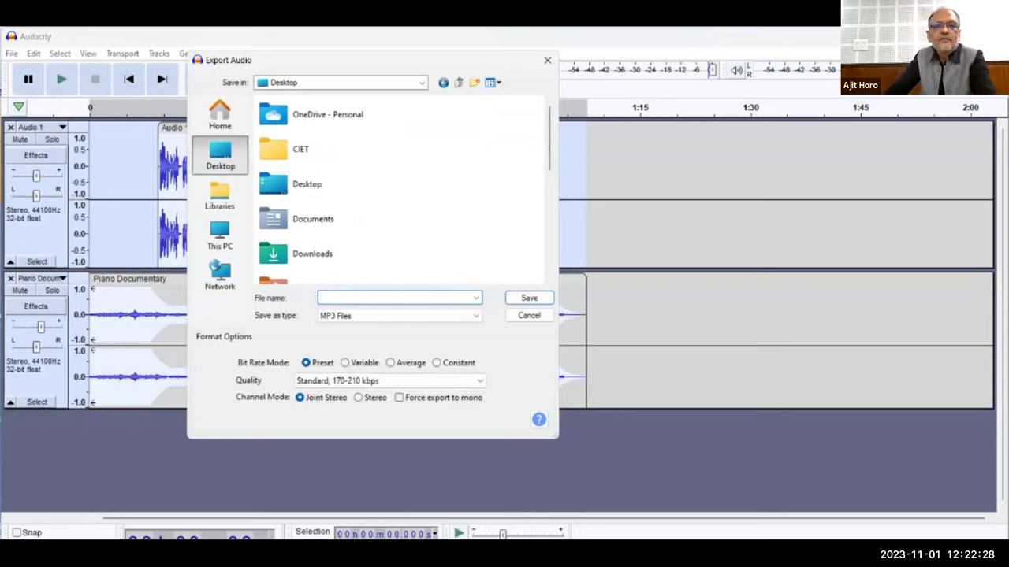
pyautogui.write('Artist')
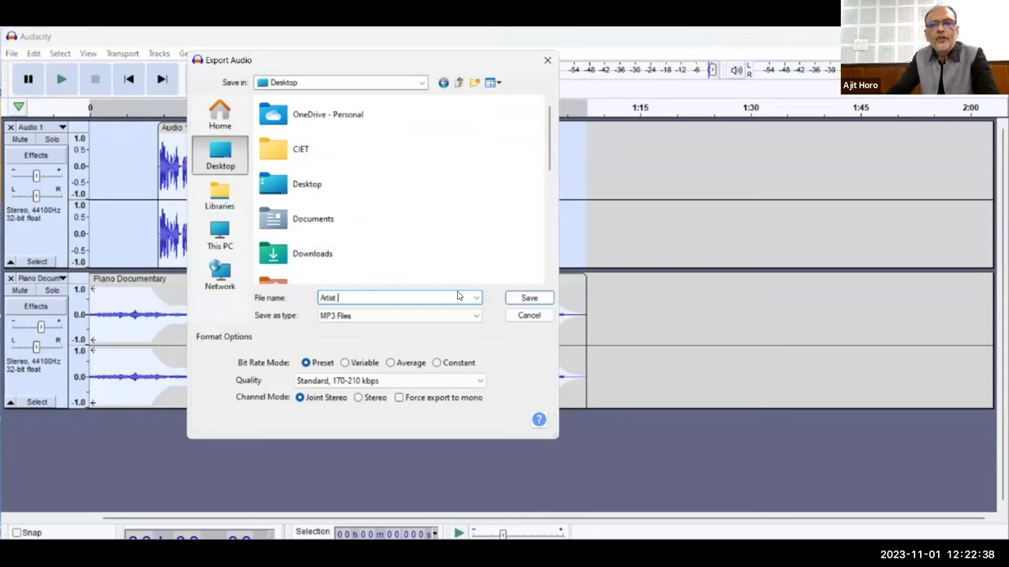
pyautogui.click(529, 298)
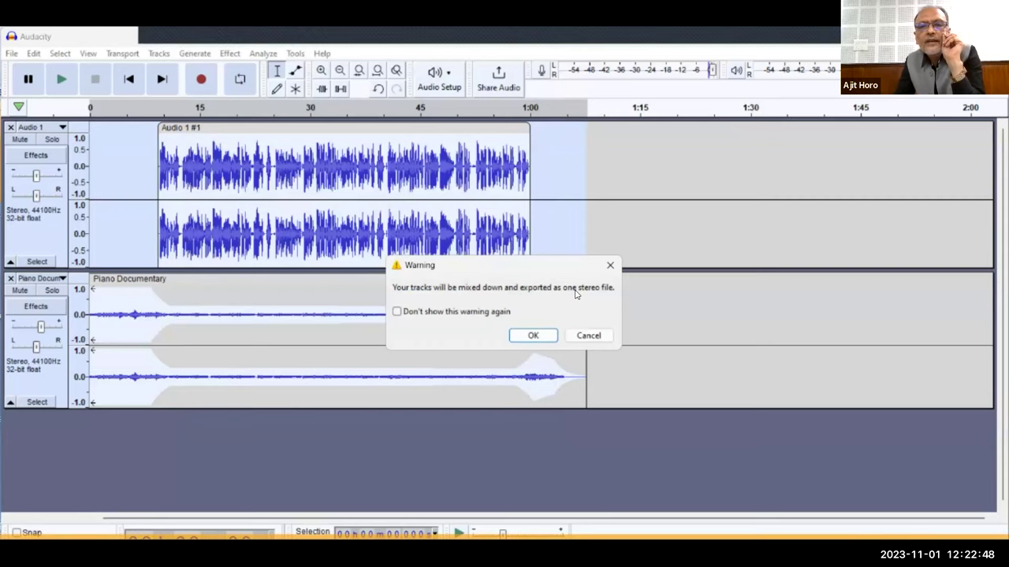
# - Accept the stereo mix-down and enter the artist's name as the Artist Name tag
pyautogui.click(521, 337)
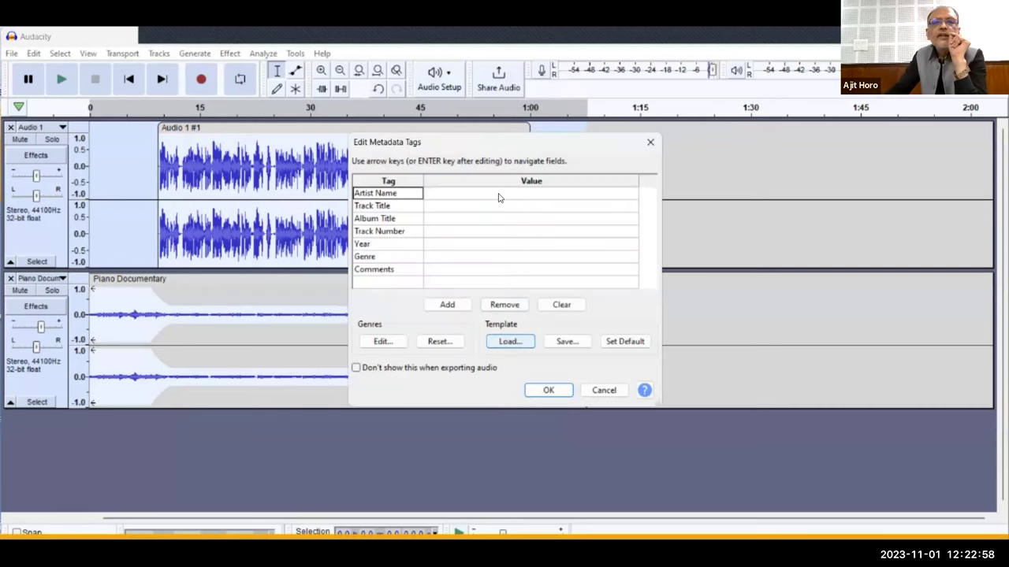
pyautogui.click(490, 209)
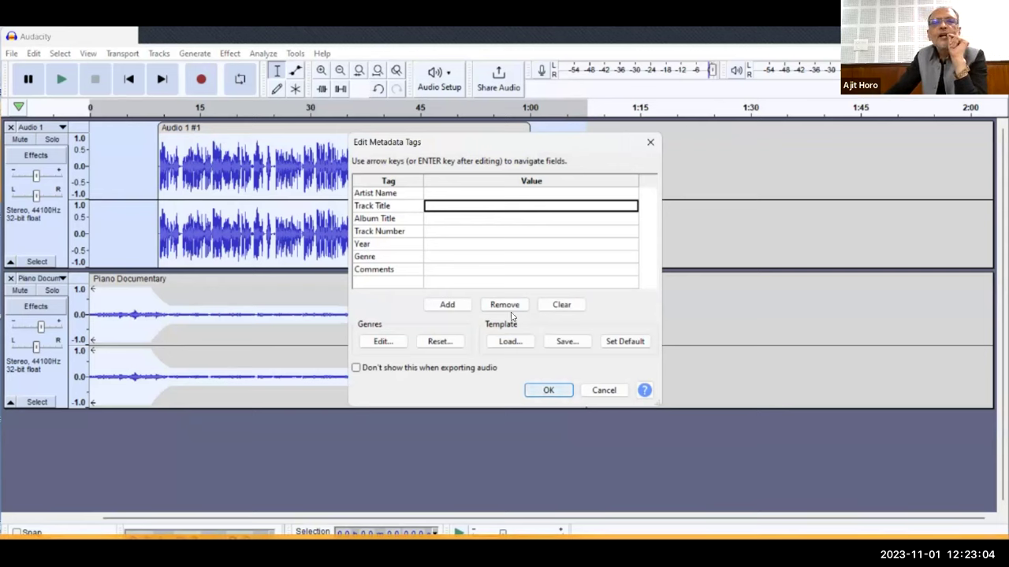
pyautogui.click(481, 197)
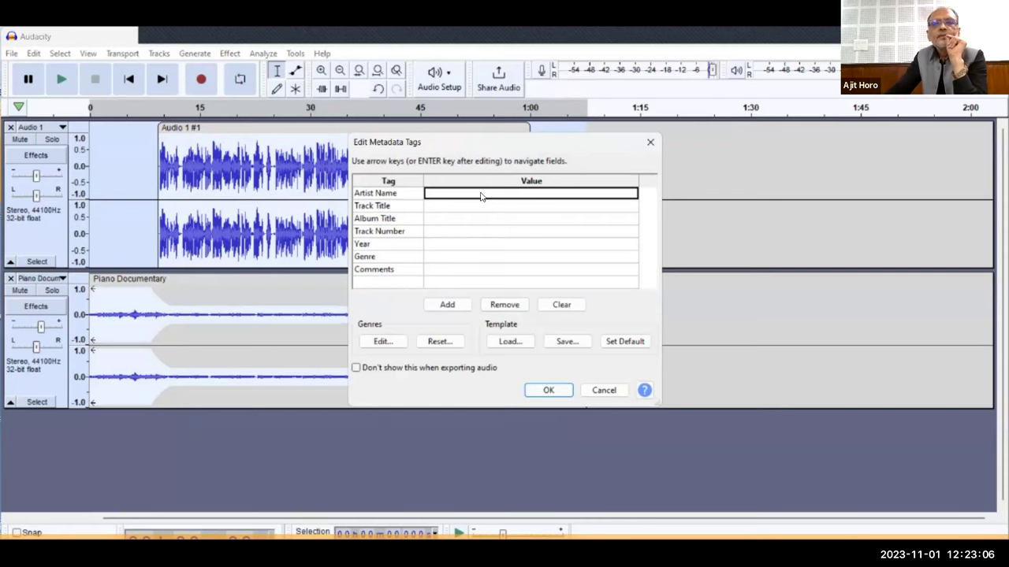
pyautogui.write('Ajir Horo')
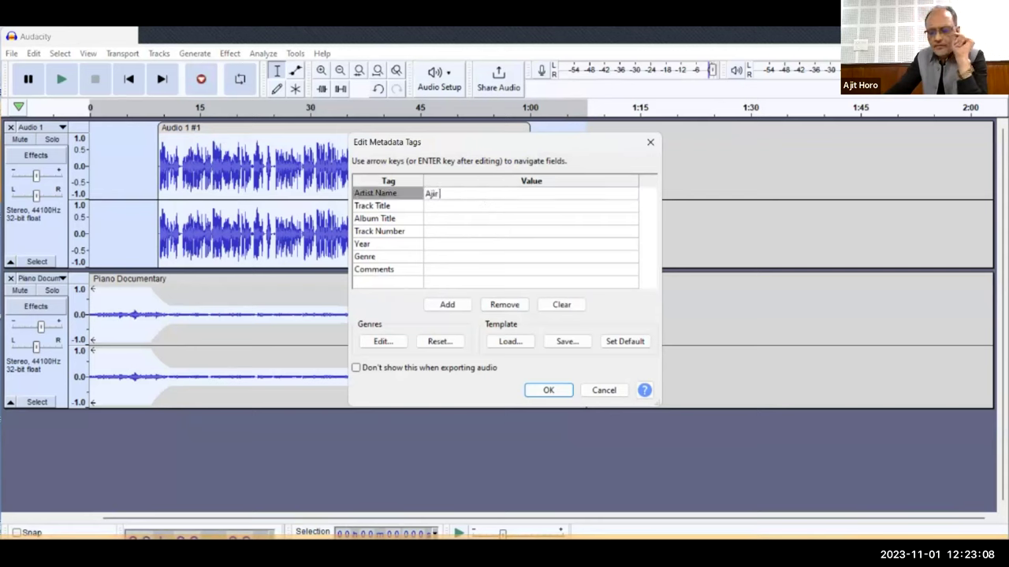
pyautogui.press('BackSpace')
pyautogui.press('BackSpace')
pyautogui.write('e')
pyautogui.press('BackSpace')
pyautogui.write('ro')
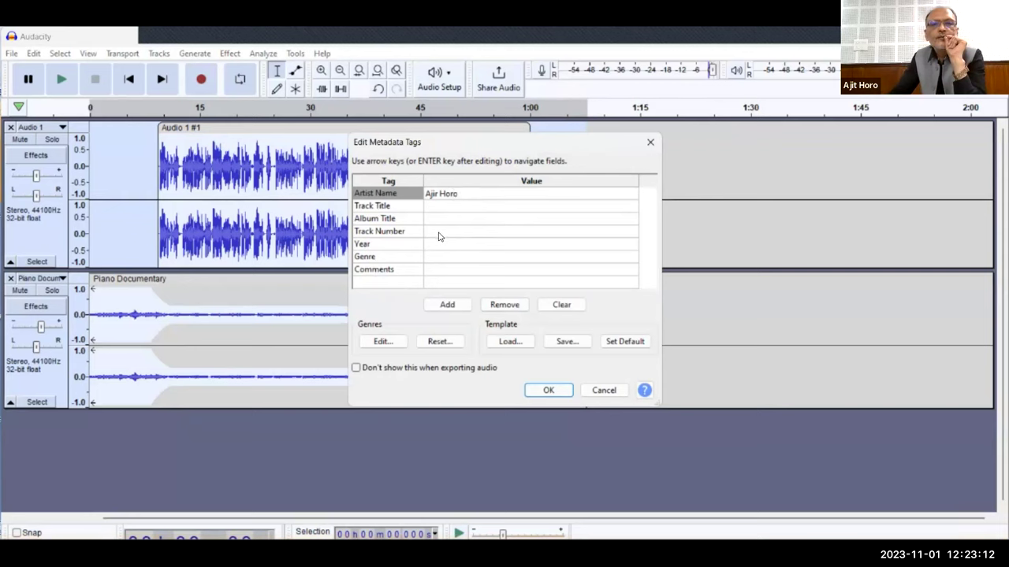
pyautogui.press('Left')
pyautogui.press('Left')
pyautogui.press('Left')
pyautogui.press('Left')
pyautogui.press('Left')
pyautogui.press('BackSpace')
pyautogui.write('t')
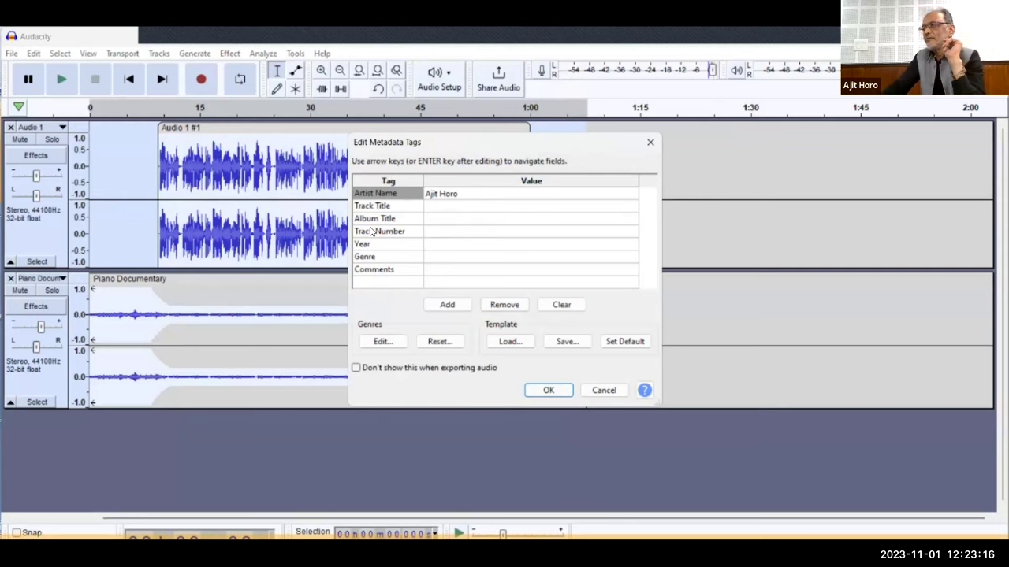
# - Set track title 'Artist', album title 'Painting' and track number 1
pyautogui.click(453, 206)
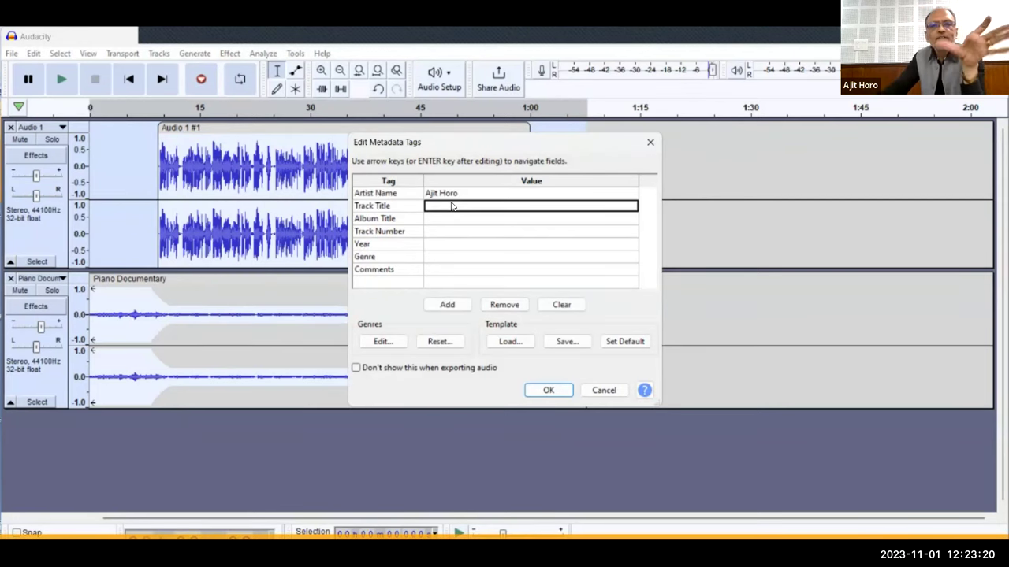
pyautogui.write('Artist')
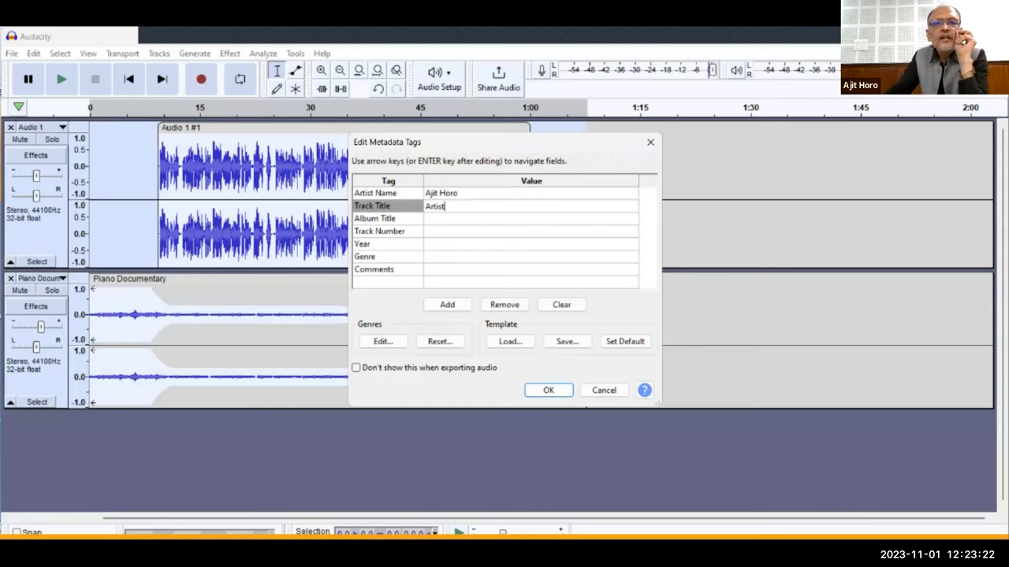
pyautogui.click(451, 219)
pyautogui.write('Painty')
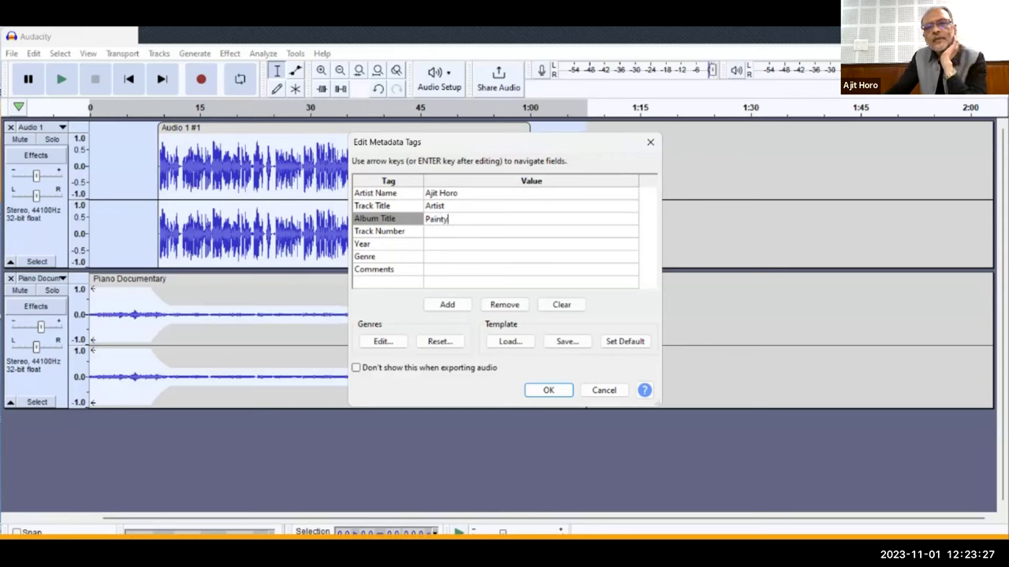
pyautogui.press('BackSpace')
pyautogui.write('ing')
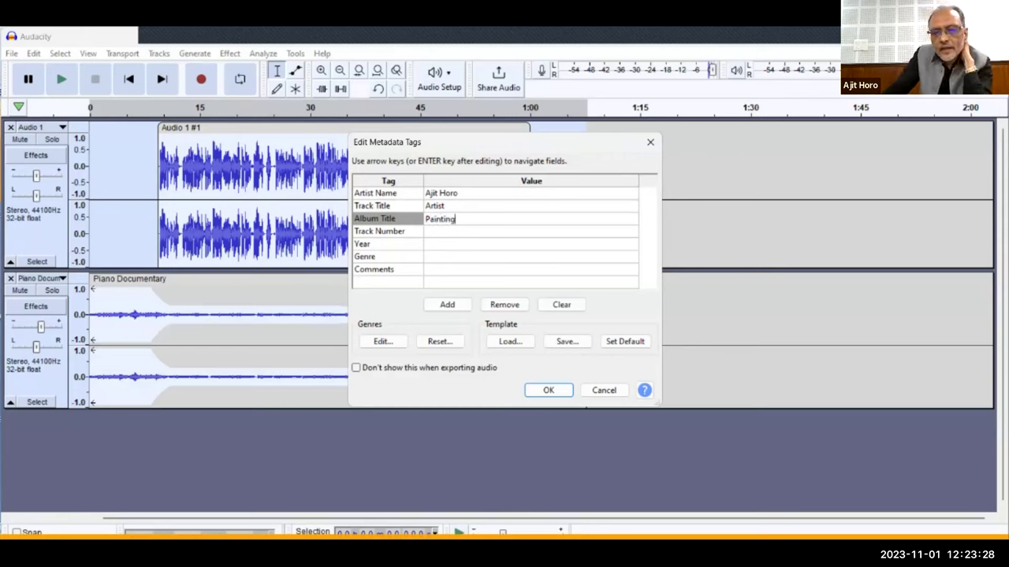
pyautogui.click(463, 233)
pyautogui.write('1')
pyautogui.press('Return')
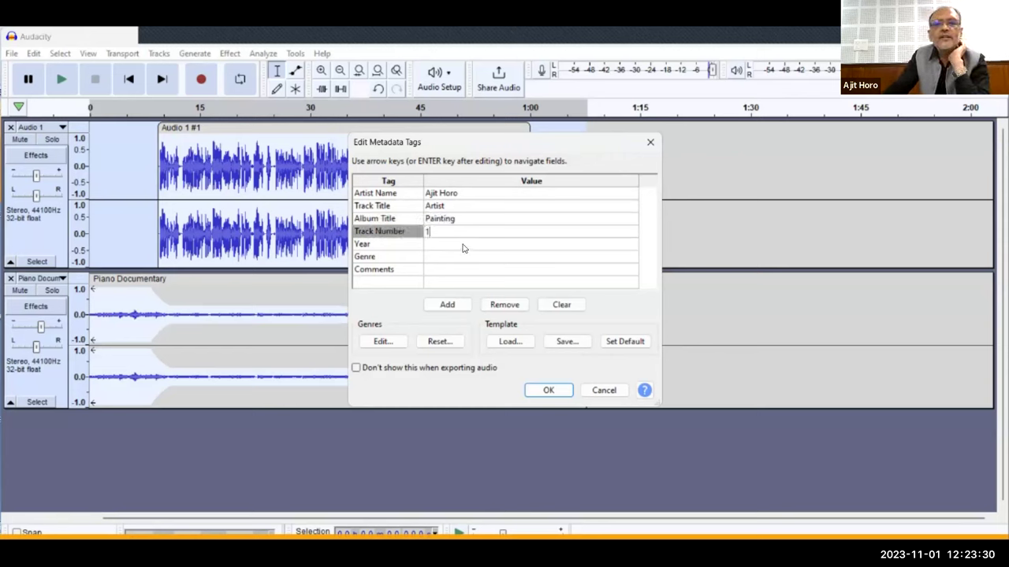
# - Set year 2023 and genre Freestyle, then apply the tags
pyautogui.click(465, 245)
pyautogui.write('2023')
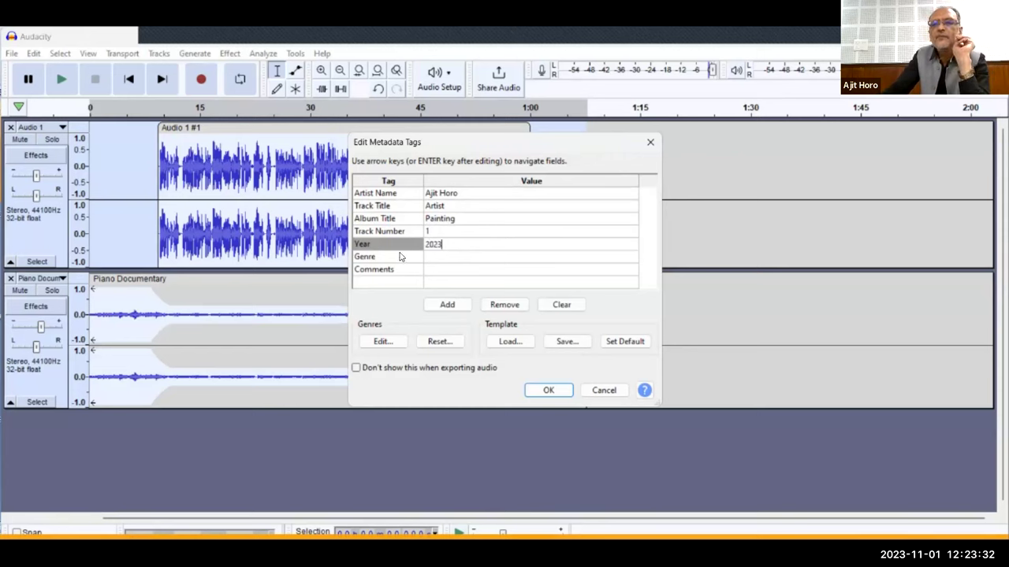
pyautogui.click(443, 256)
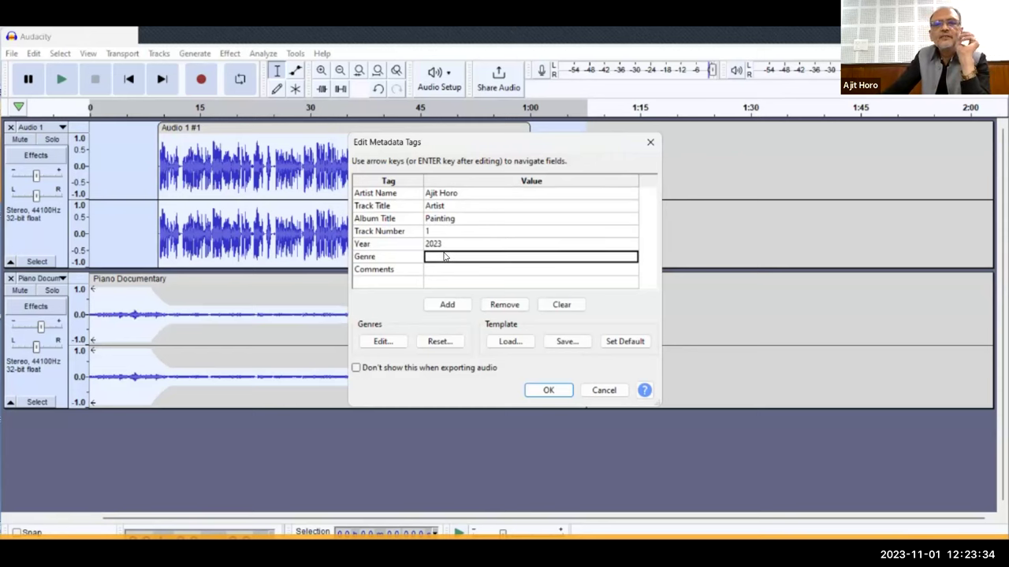
pyautogui.write('Freestyle')
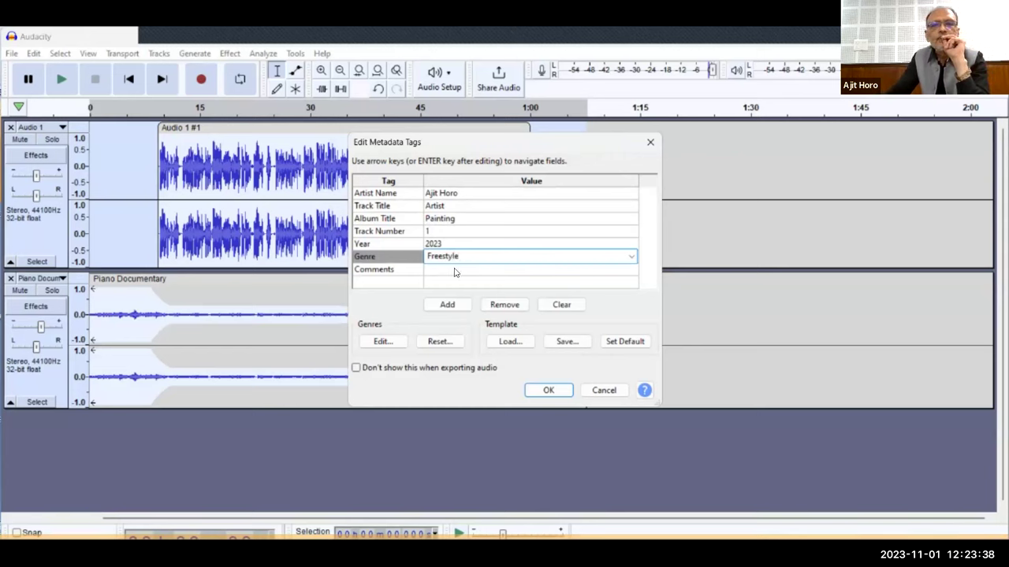
pyautogui.click(454, 272)
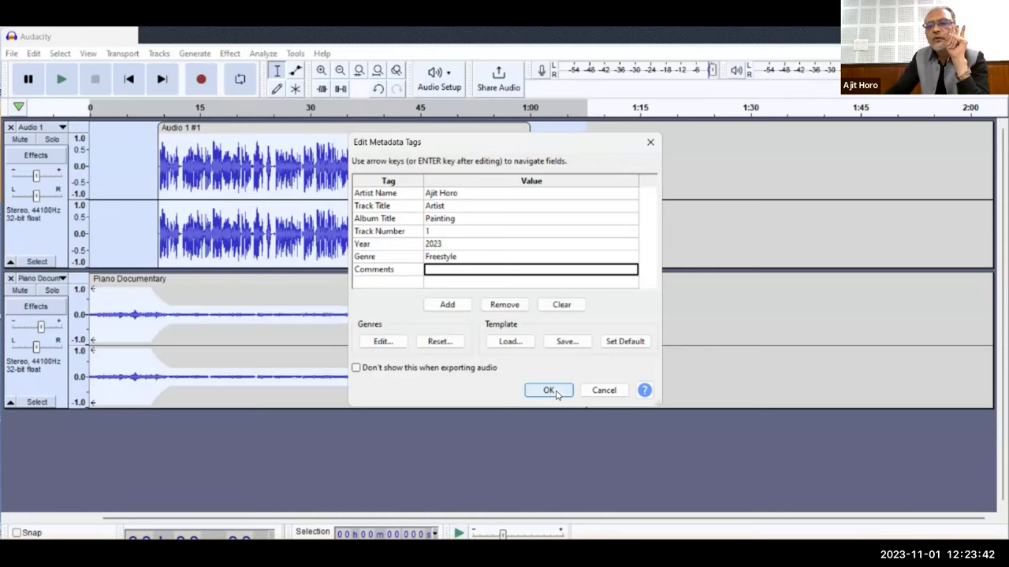
pyautogui.click(556, 389)
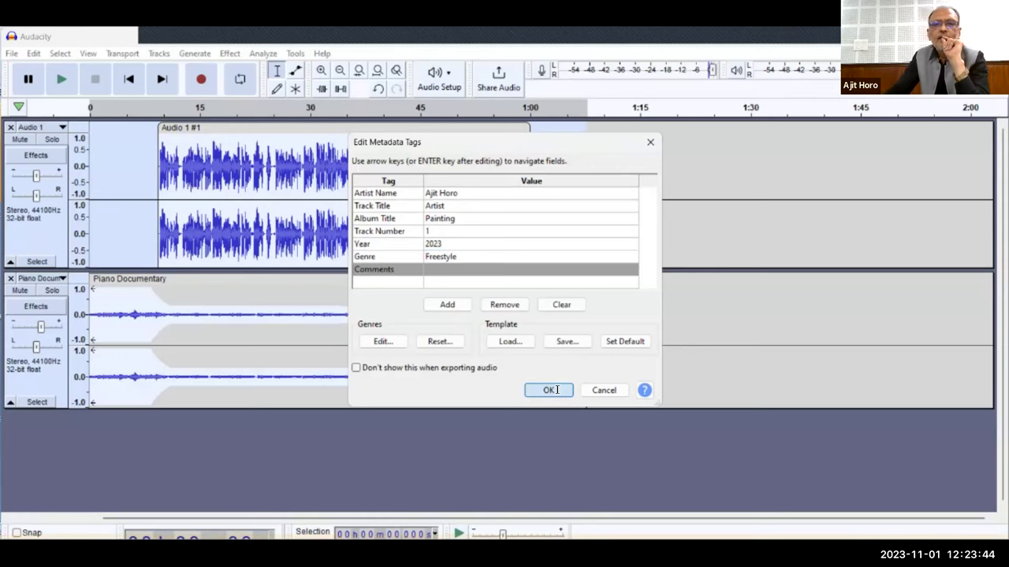